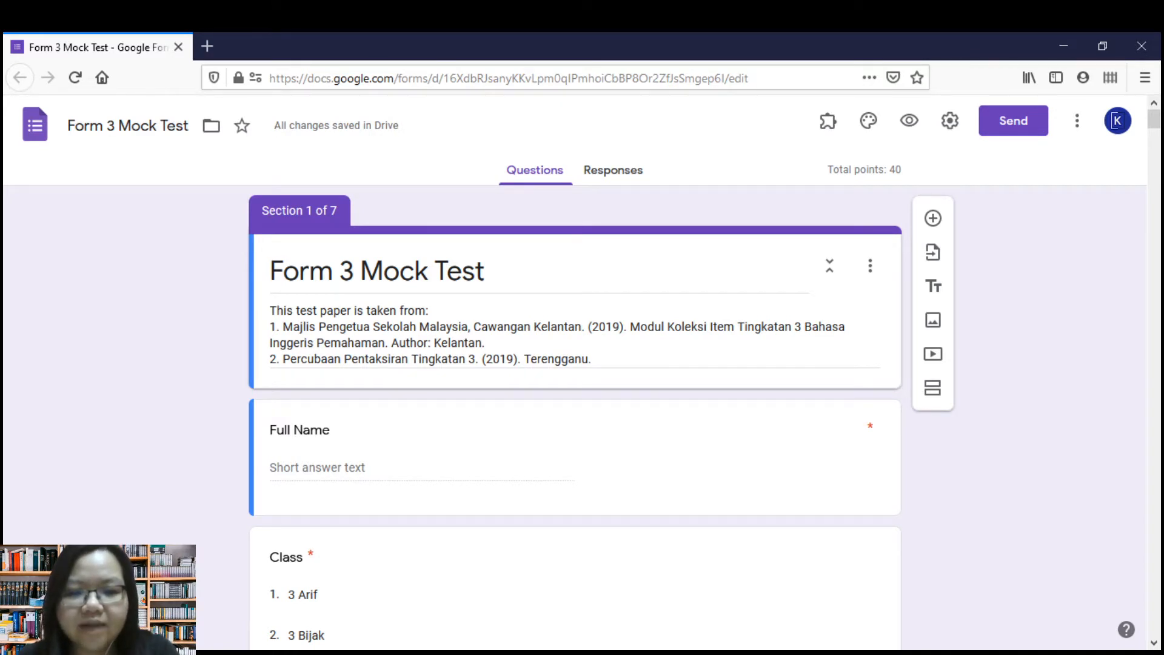
Look through the sections and questions of the Form 3 Mock Test form and return to its beginning.
scroll(575, 394, down, 3)
scroll(575, 394, up, 3)
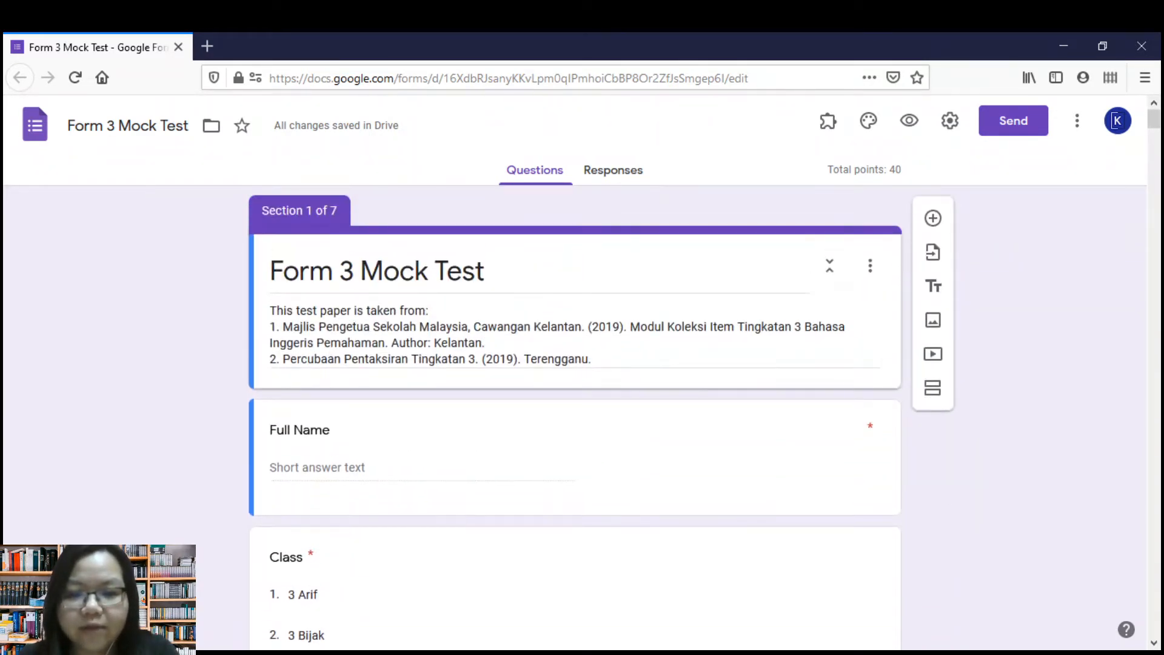
scroll(575, 394, down, 15)
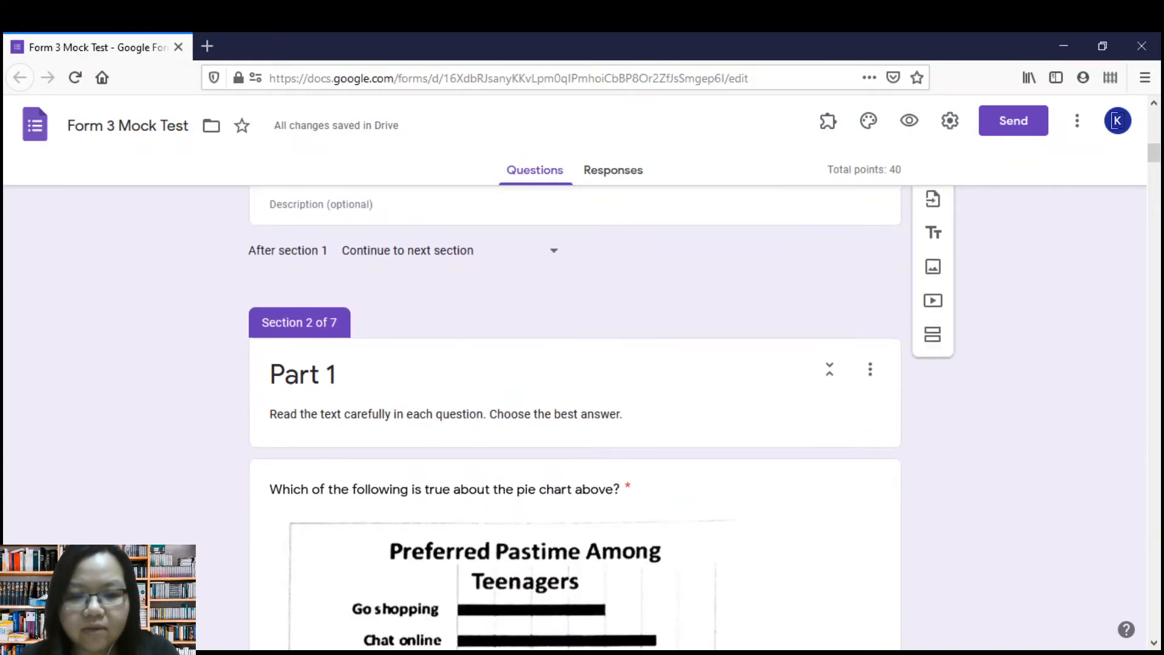
scroll(575, 394, down, 20)
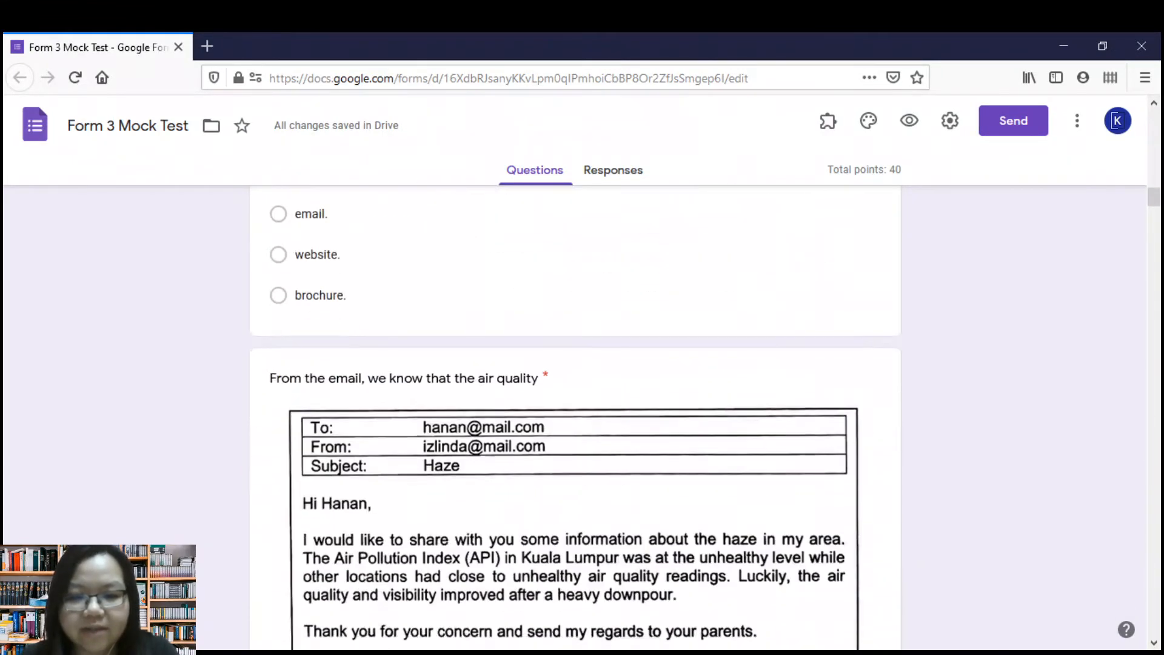
scroll(575, 394, down, 20)
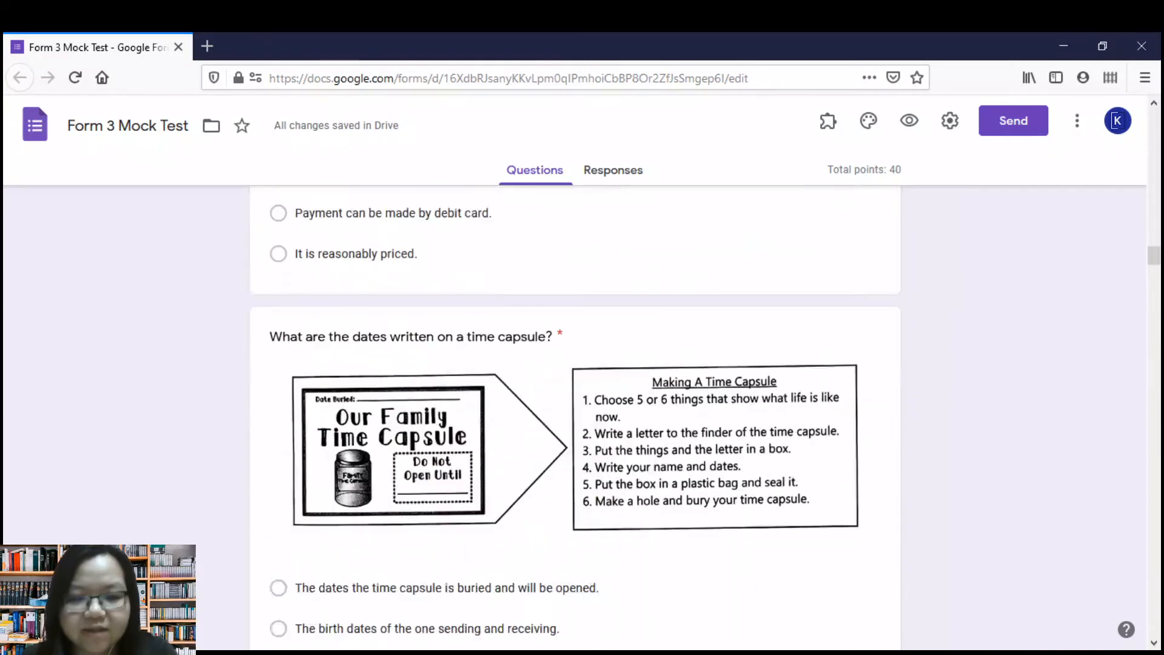
scroll(575, 394, down, 20)
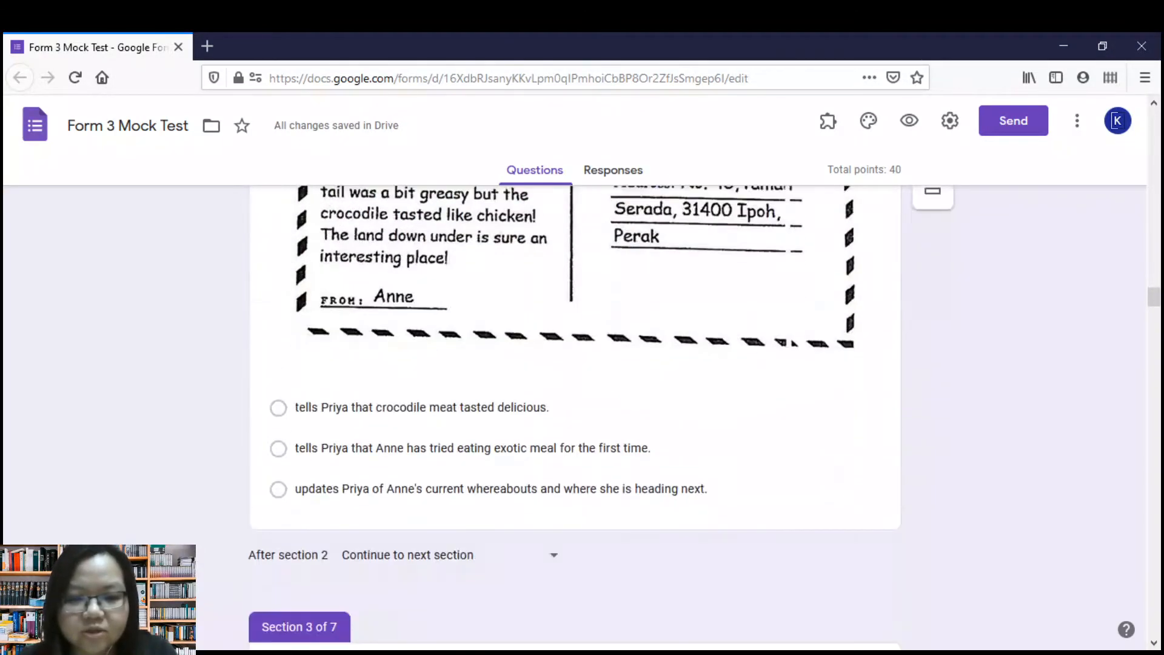
scroll(575, 394, down, 12)
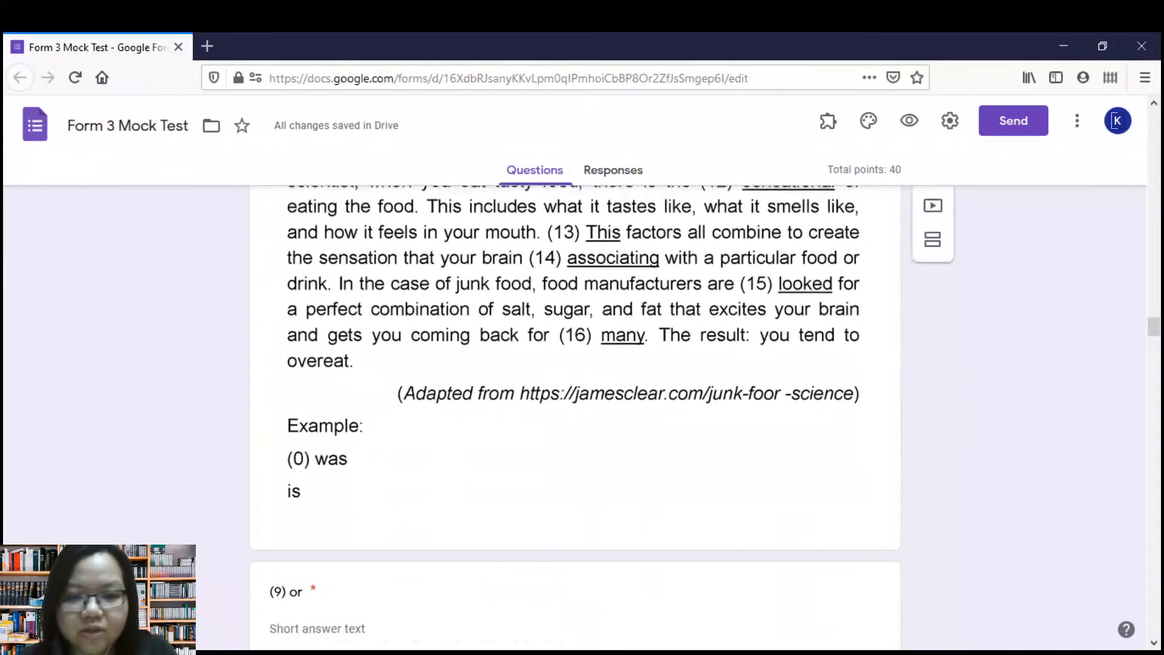
scroll(575, 394, down, 12)
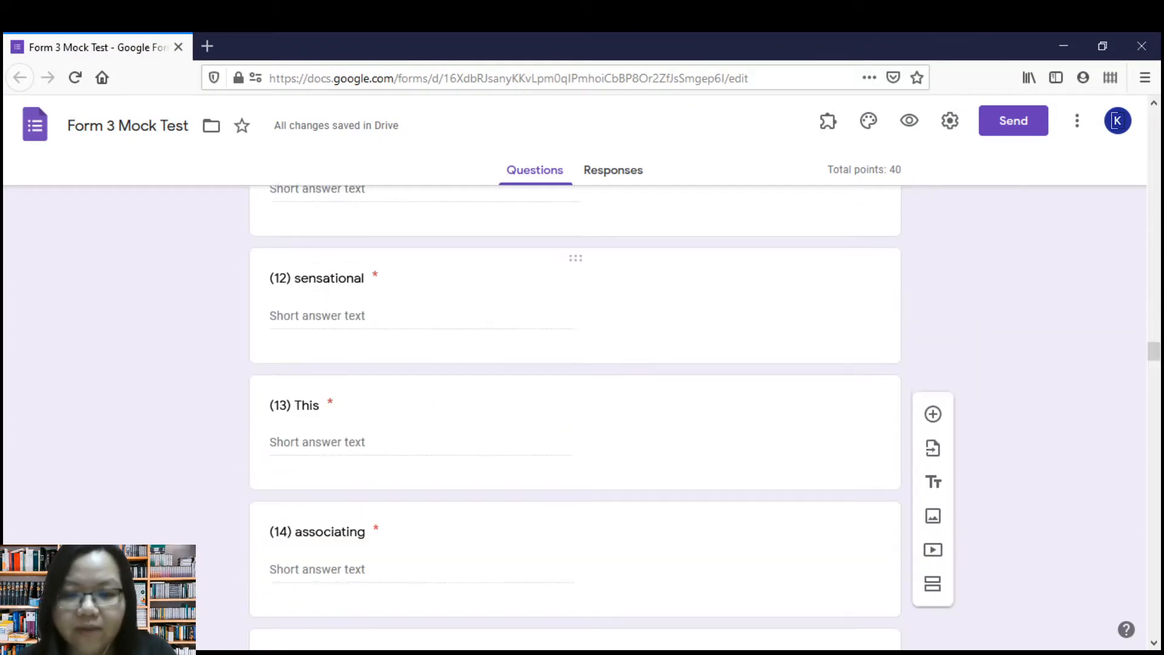
scroll(574, 394, up, 20)
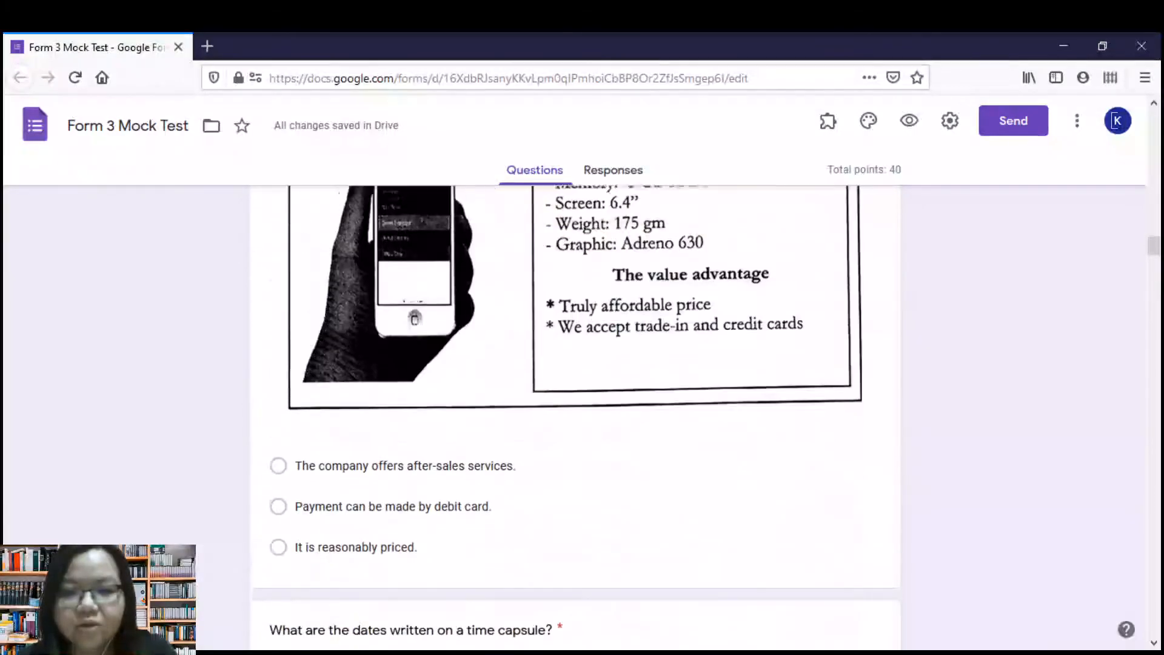
scroll(575, 394, up, 20)
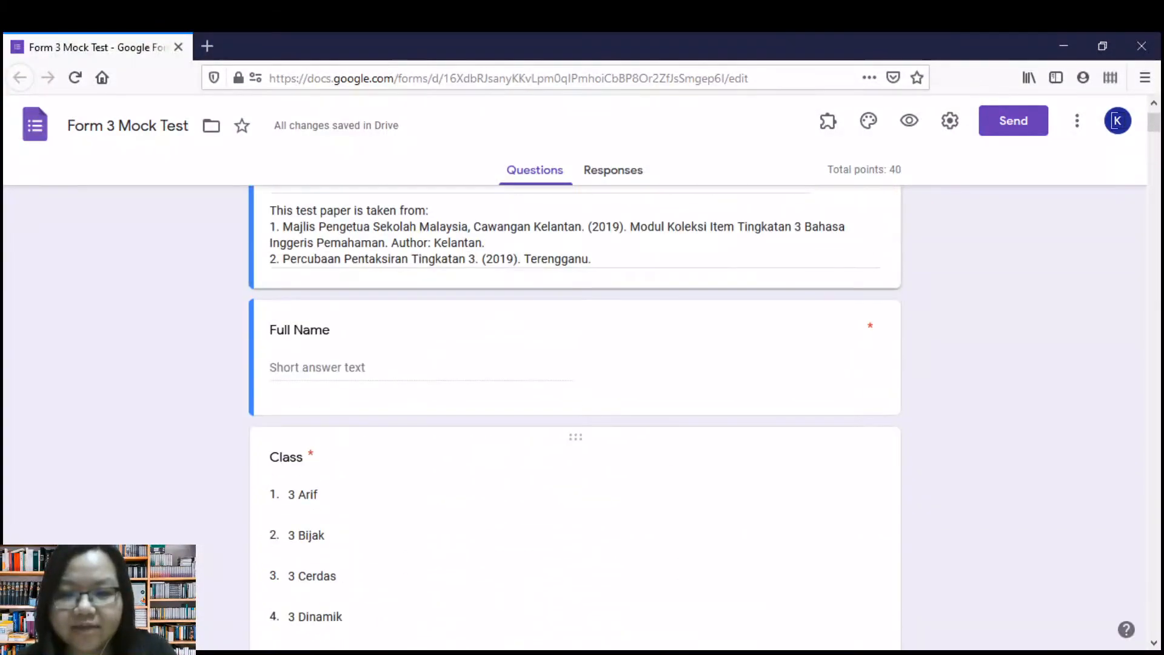
scroll(575, 394, up, 2)
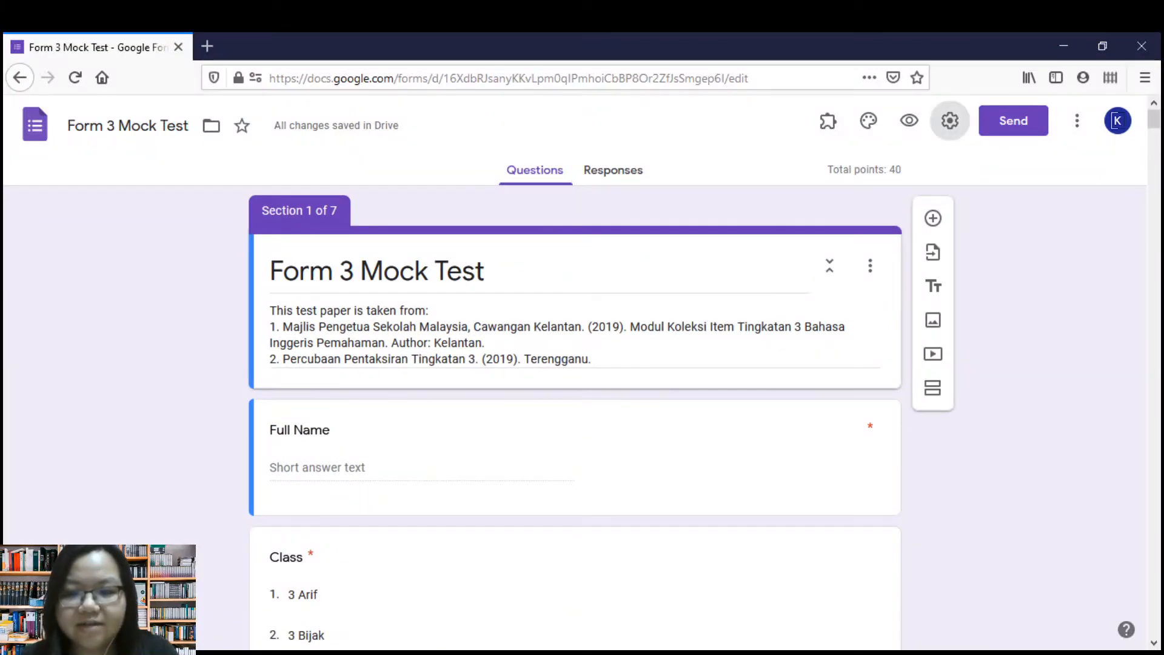
Review the form's general settings and enable the progress bar in the presentation settings.
click(949, 120)
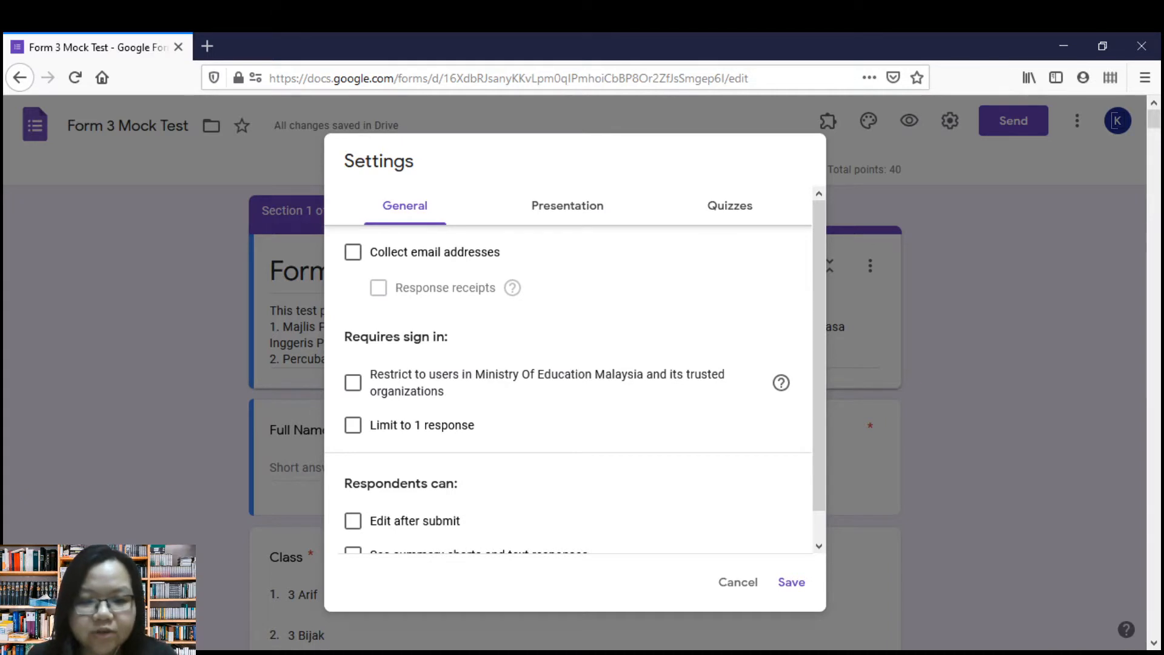
scroll(568, 375, down, 1)
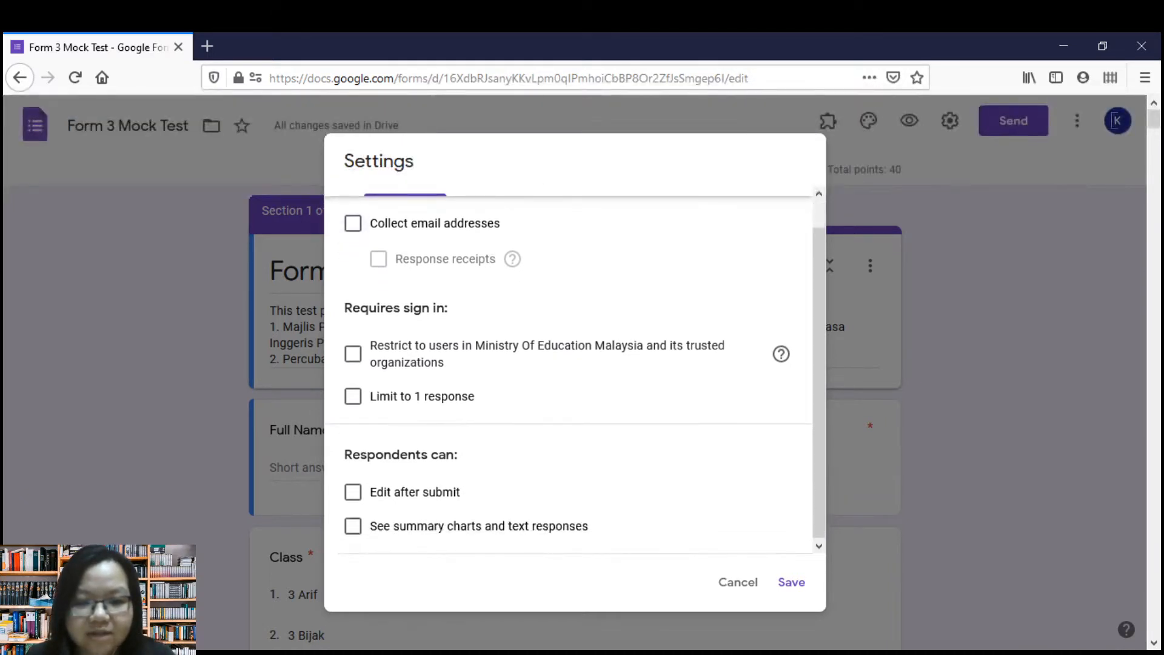
scroll(568, 376, up, 1)
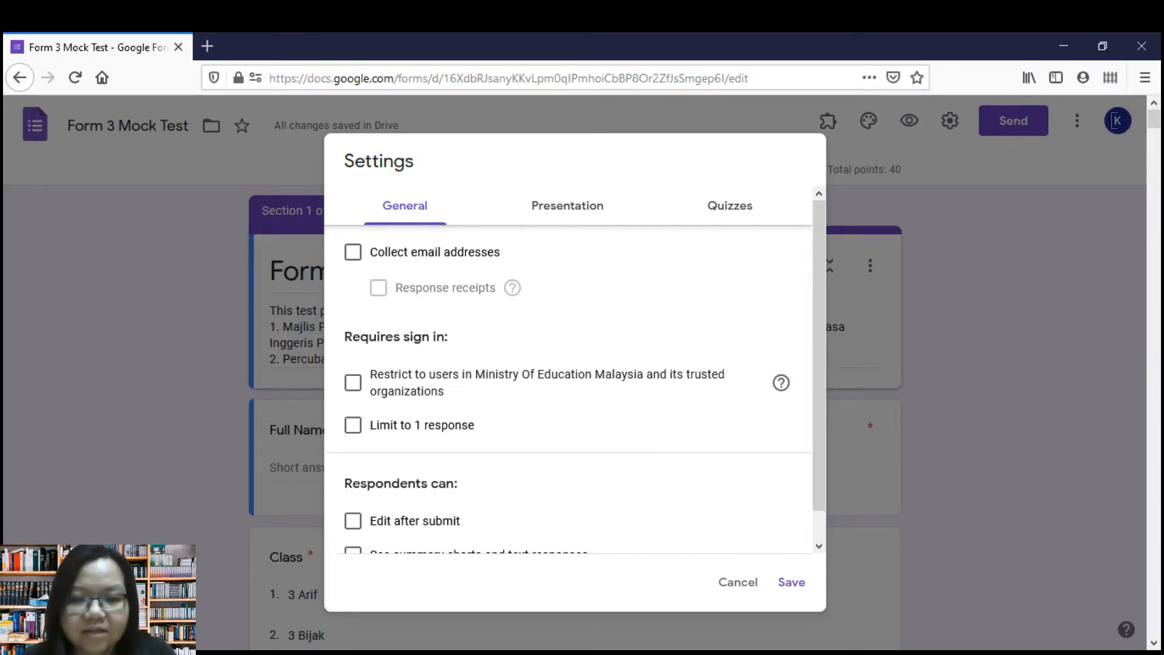
scroll(568, 376, down, 1)
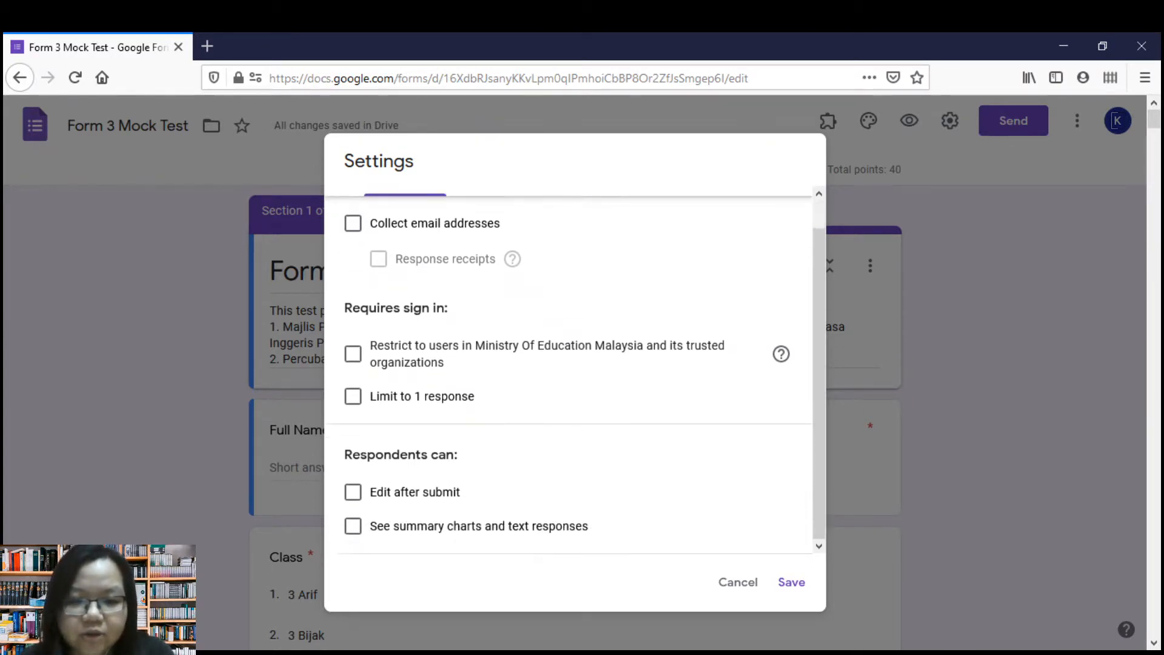
scroll(568, 376, up, 1)
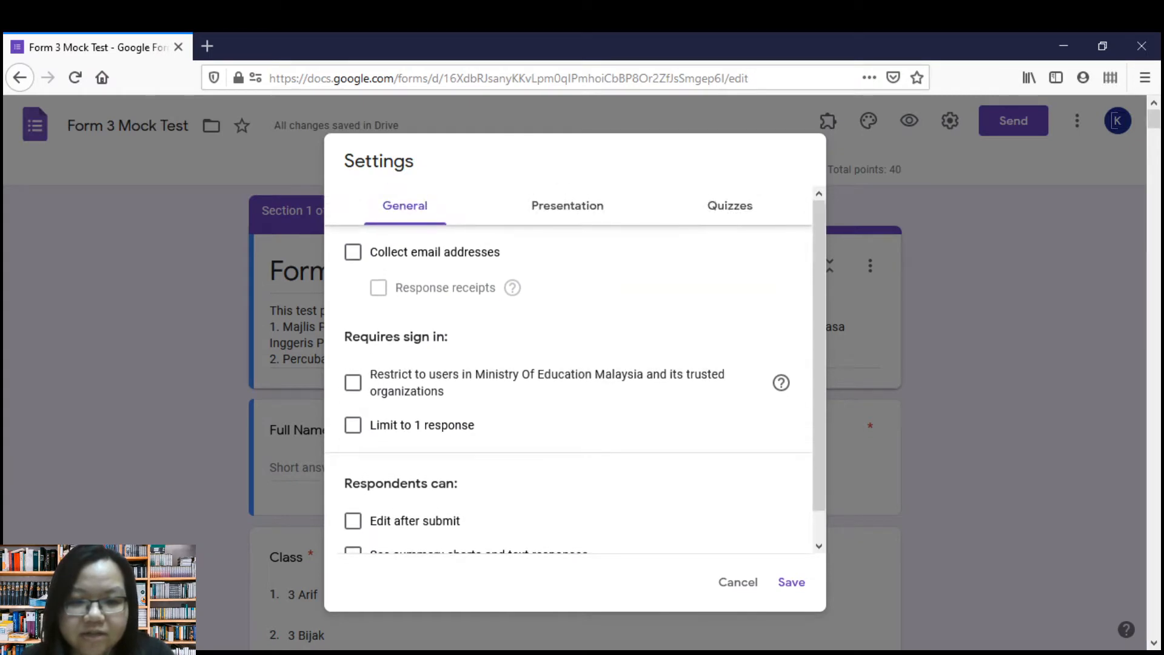
scroll(568, 376, down, 1)
scroll(568, 376, up, 1)
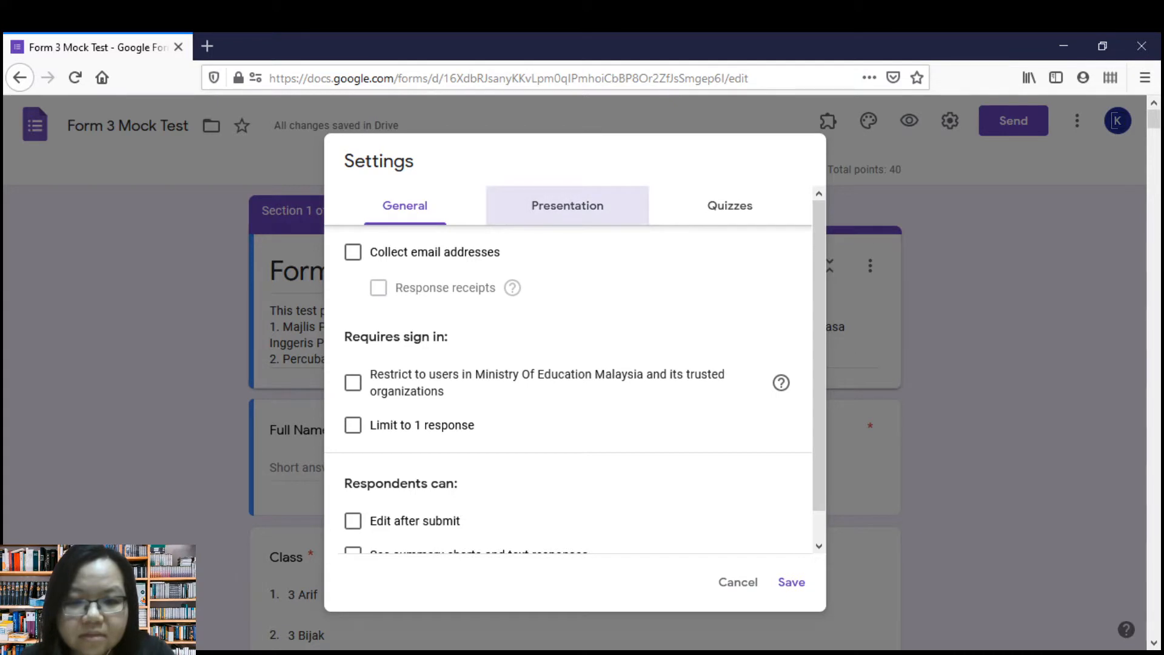
click(568, 206)
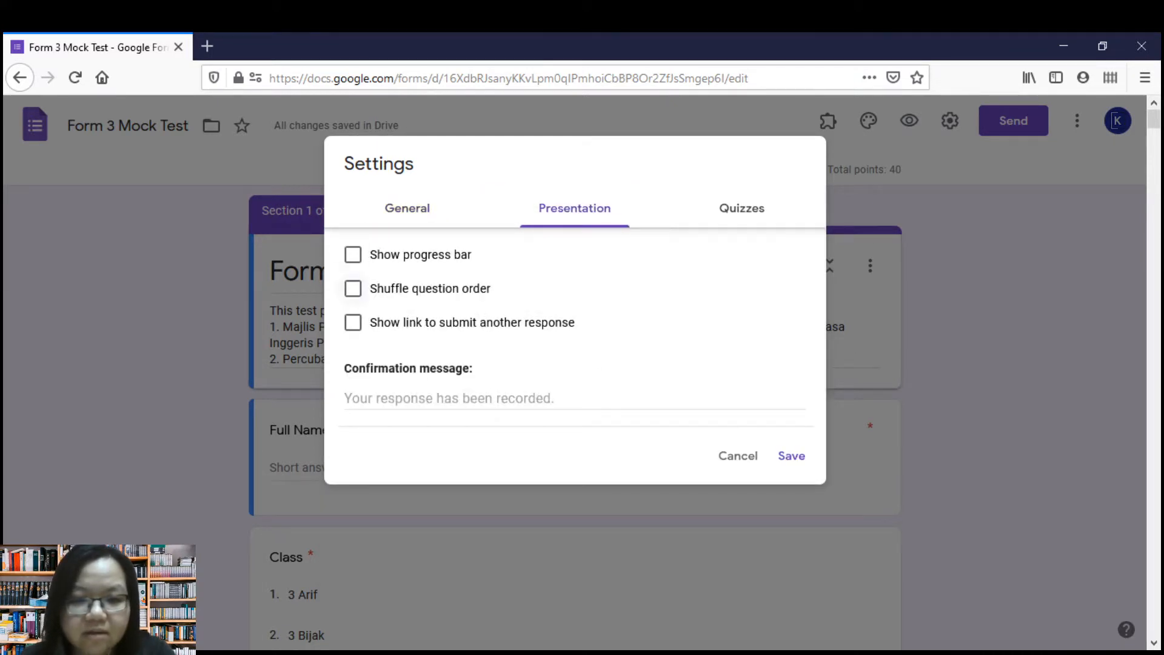
click(353, 255)
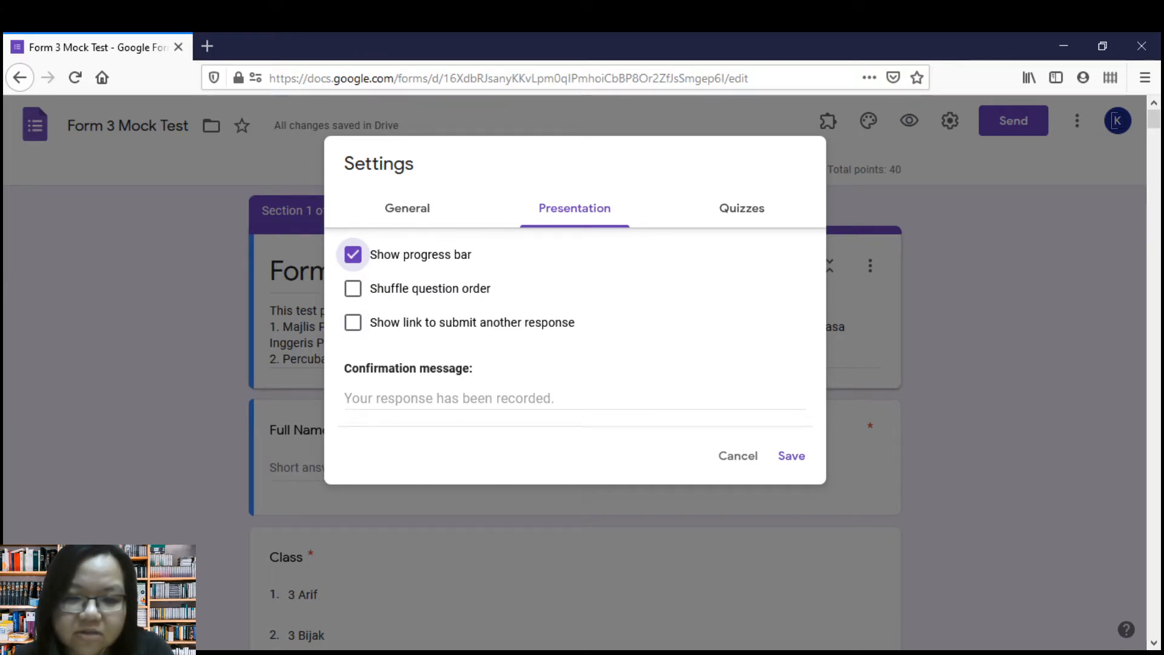
Turn off showing correct answers to respondents in the quiz settings and save the form settings.
click(742, 208)
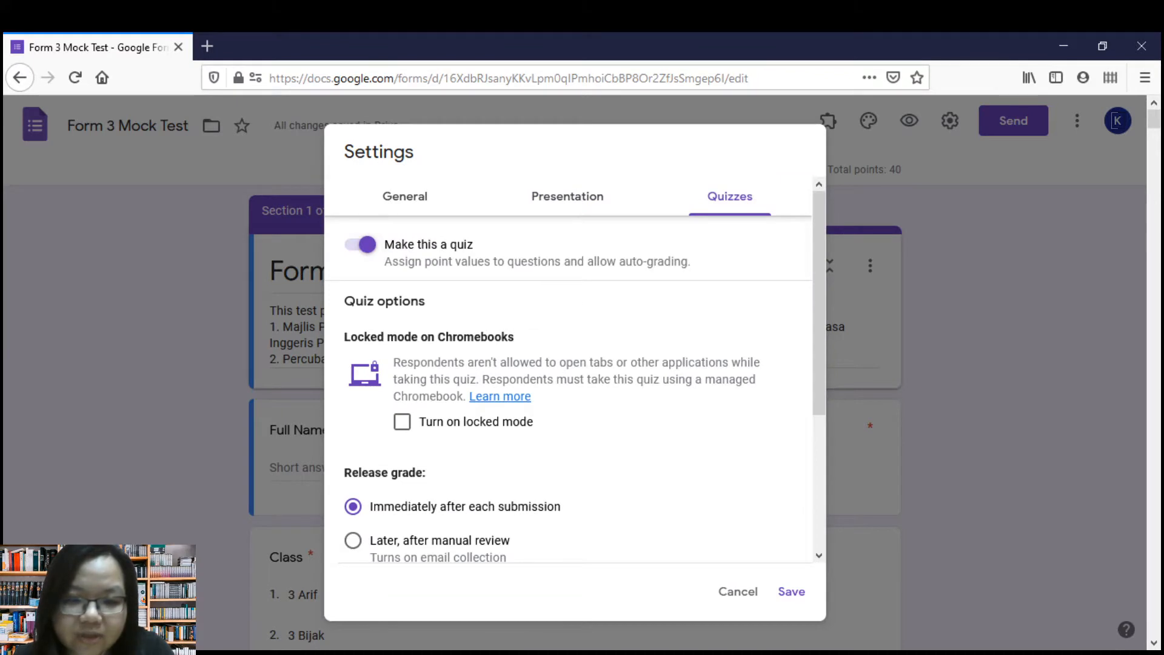
scroll(575, 373, down, 3)
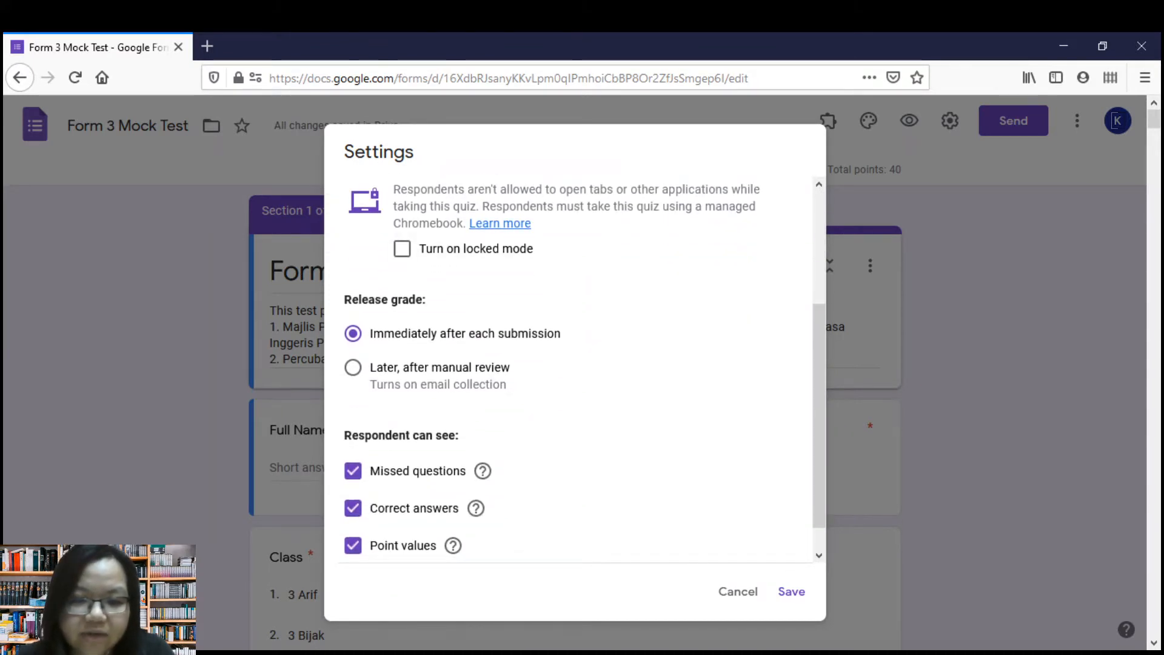
scroll(575, 364, down, 1)
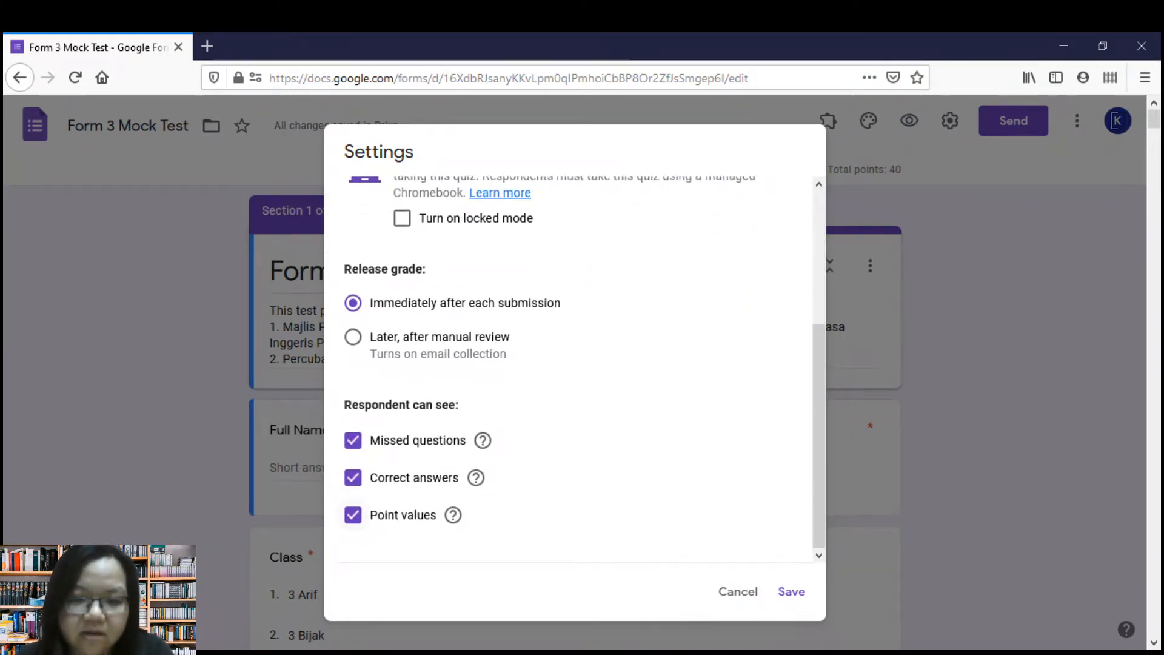
click(353, 477)
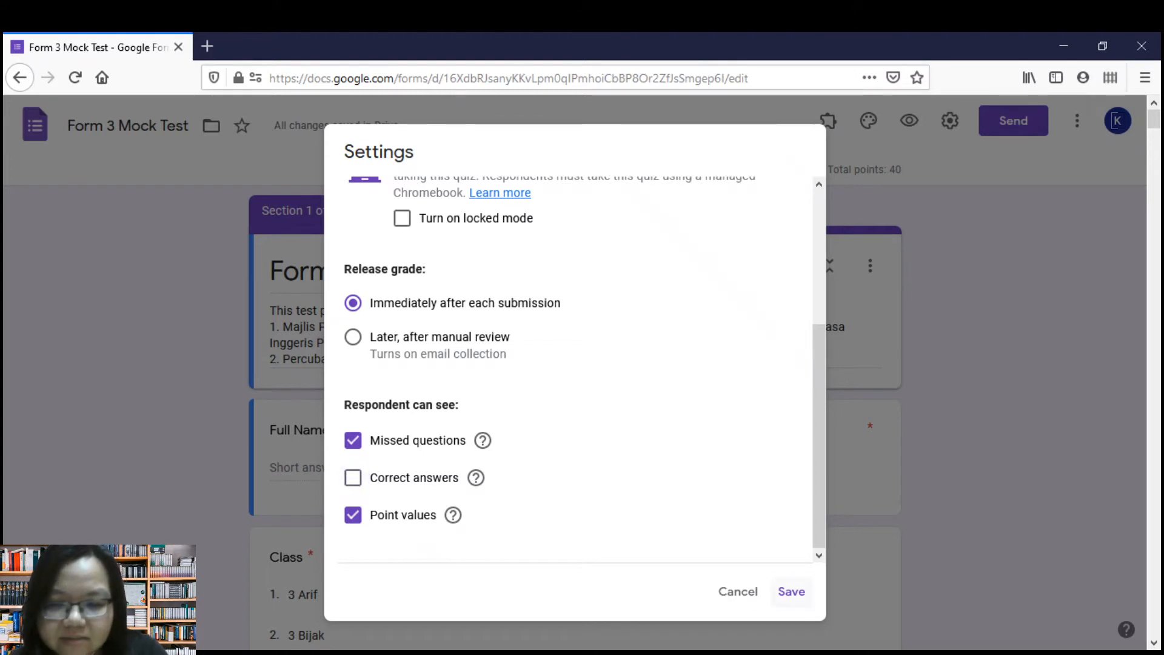
click(792, 592)
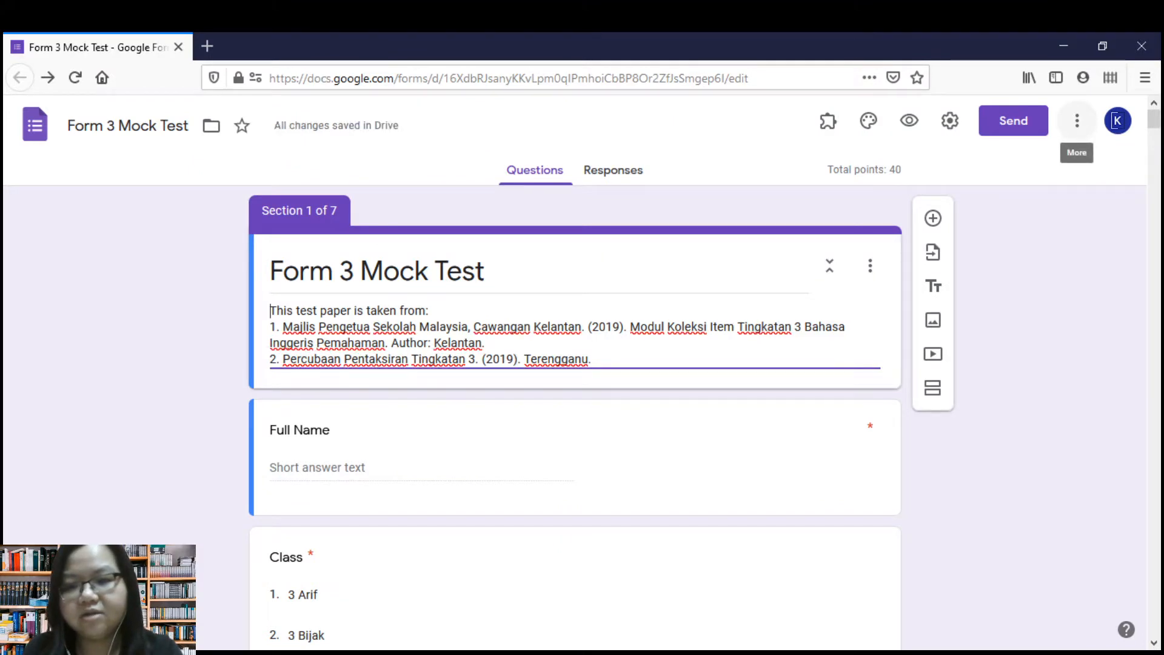
Search the add-on marketplace for "Form Timer" and close the marketplace.
click(1077, 120)
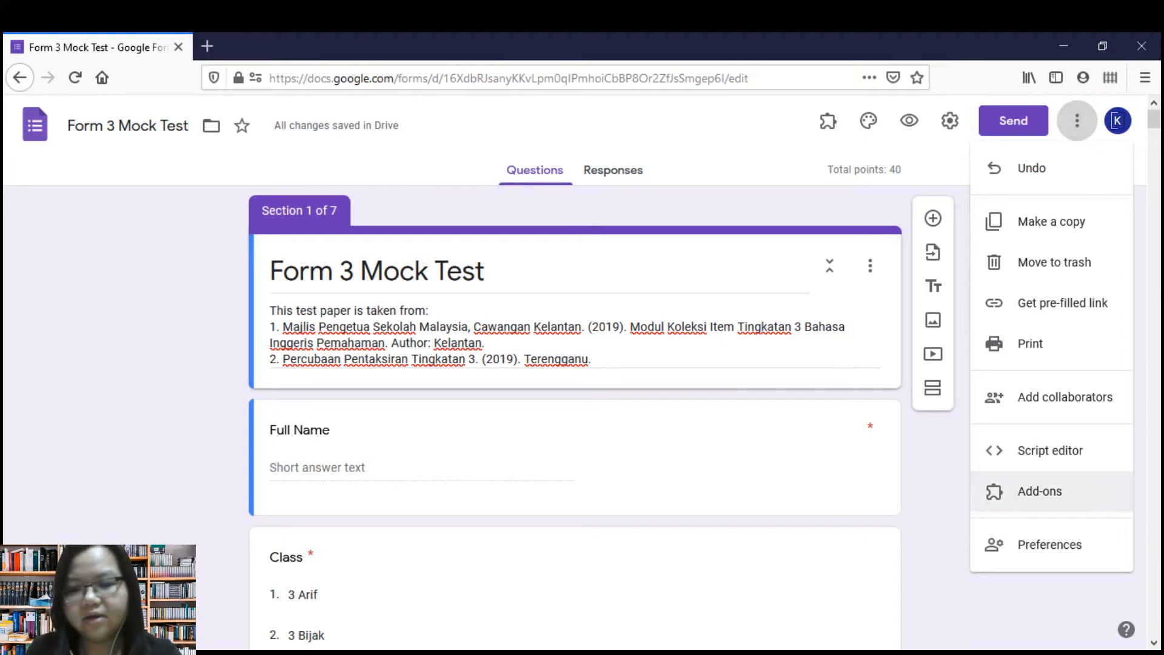
click(1052, 492)
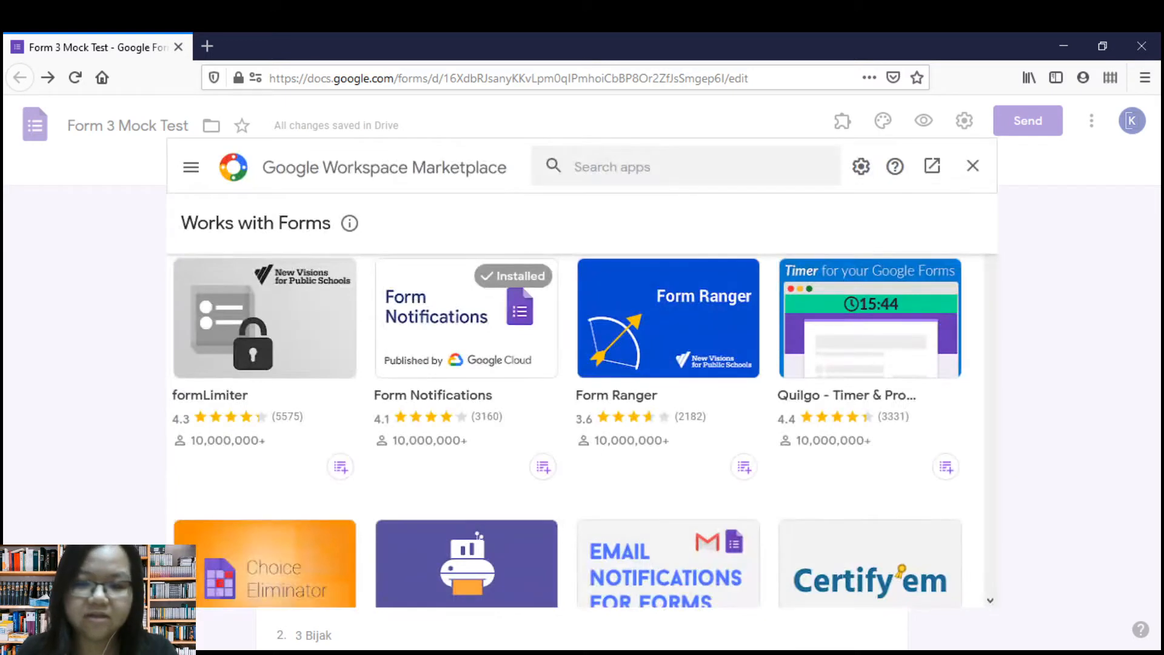
click(612, 167)
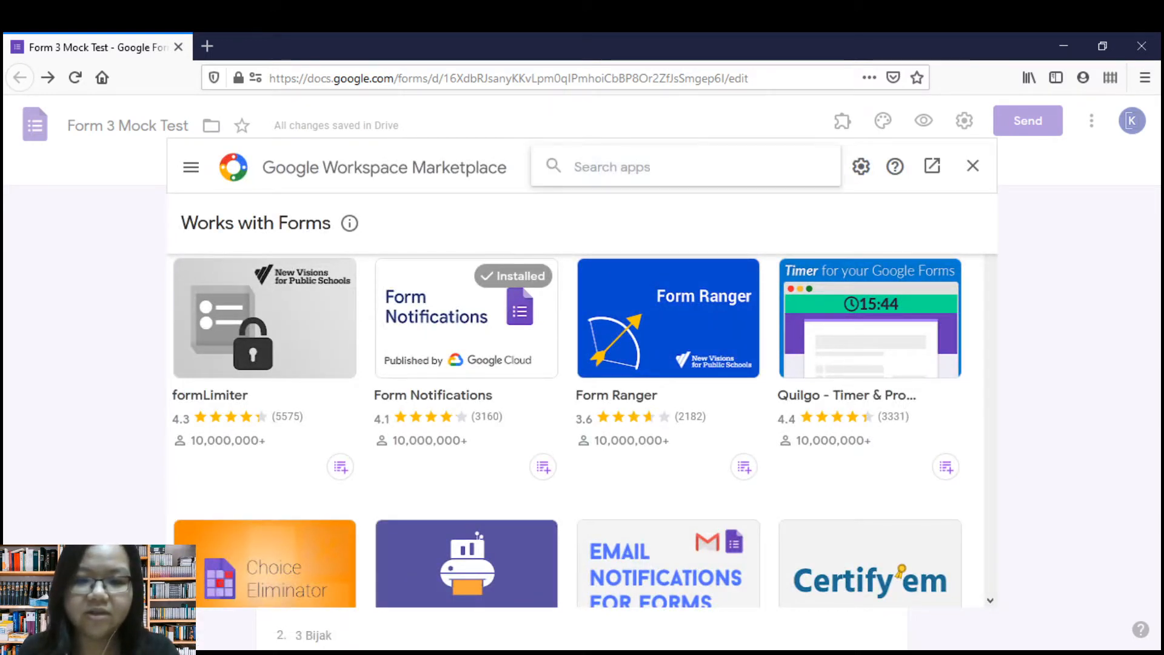
text(o)
key(BackSpace)
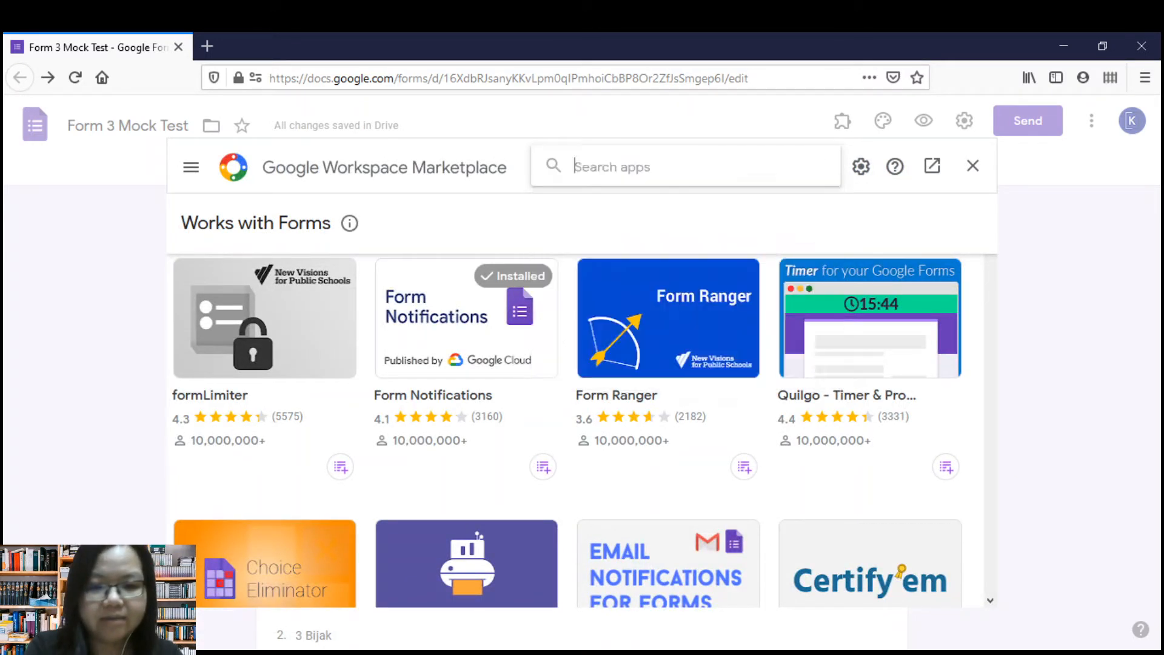
text(form t)
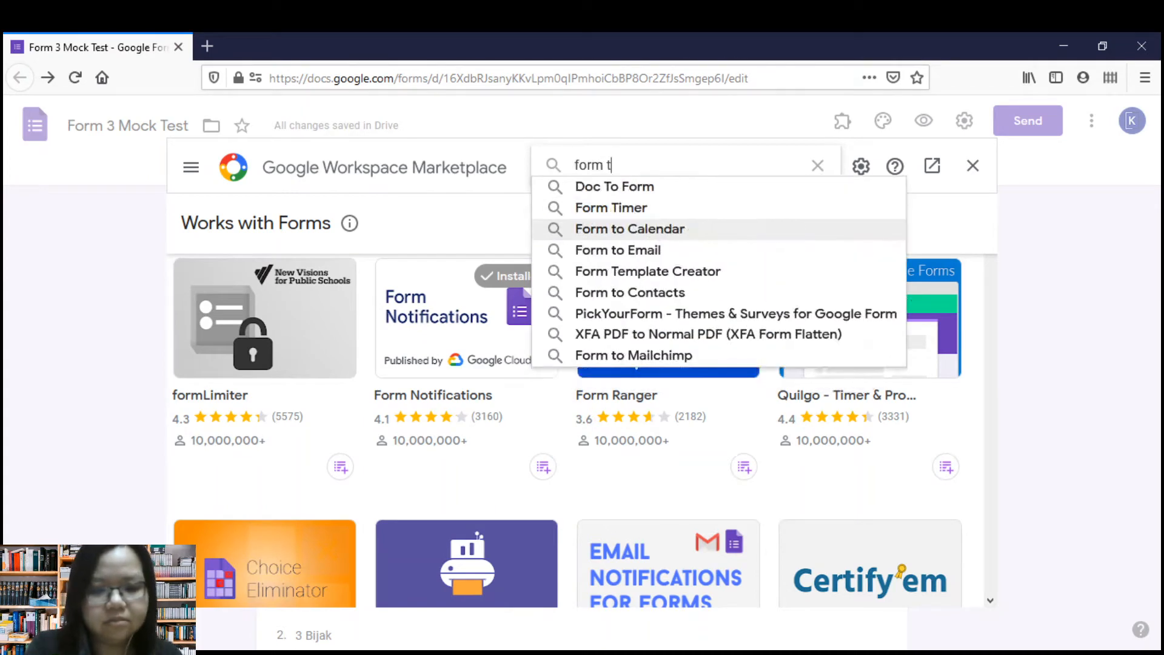
text(imer)
key(Down)
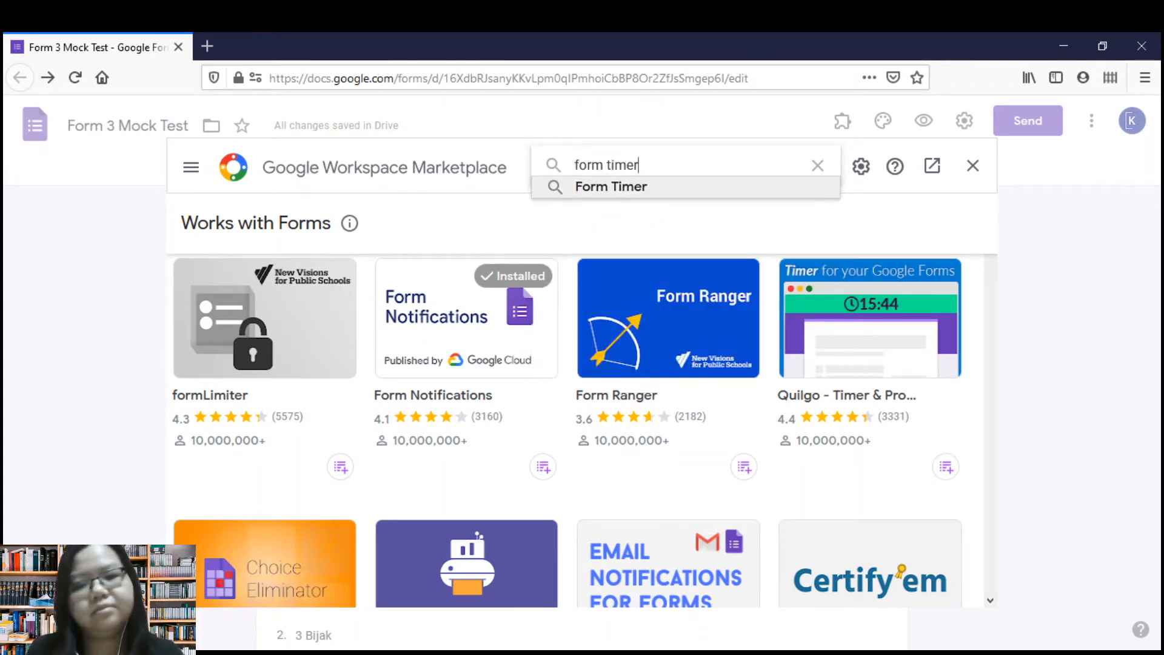
key(Return)
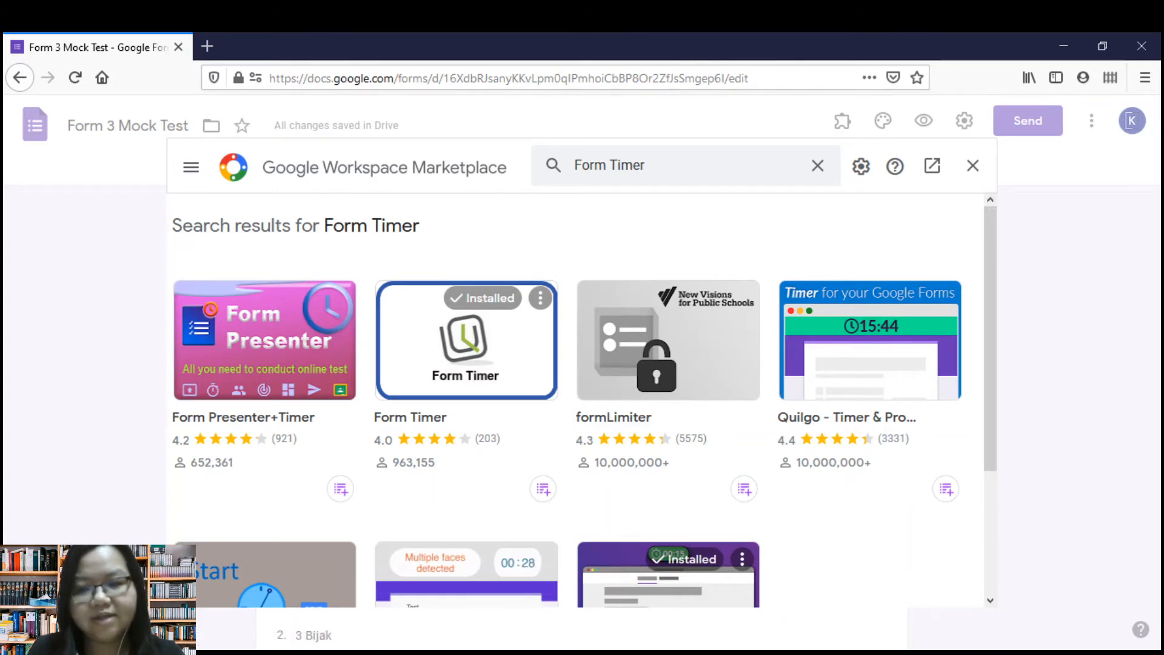
click(973, 166)
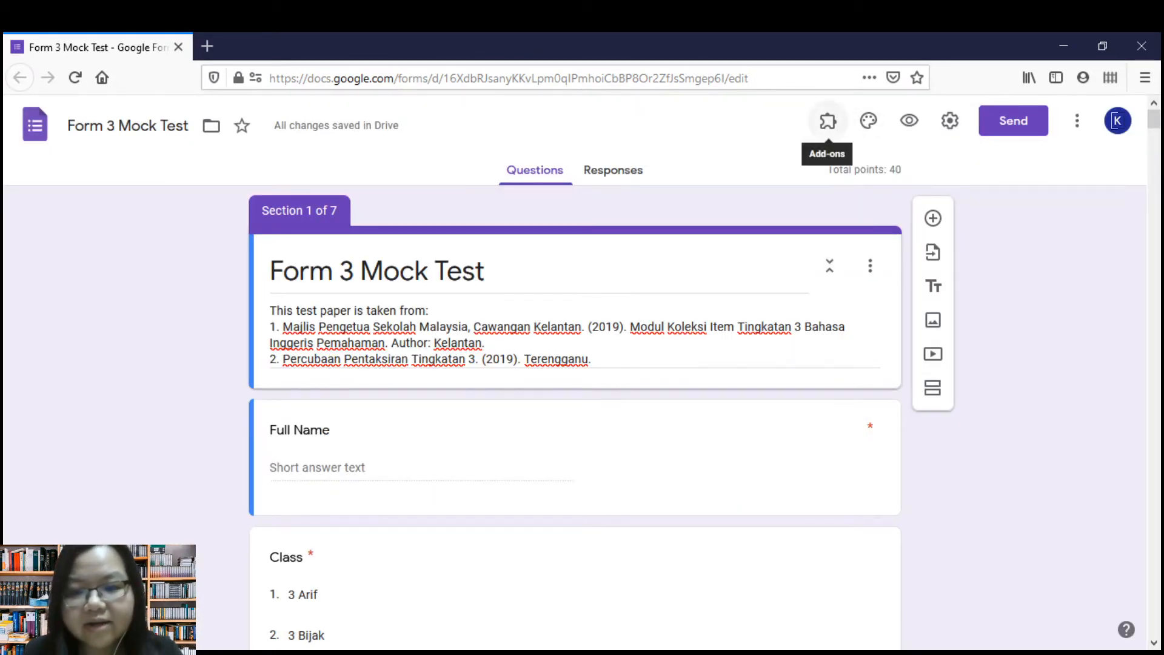
Open the installed Form Timer add-on, close its dialog and reload the form editor.
click(828, 121)
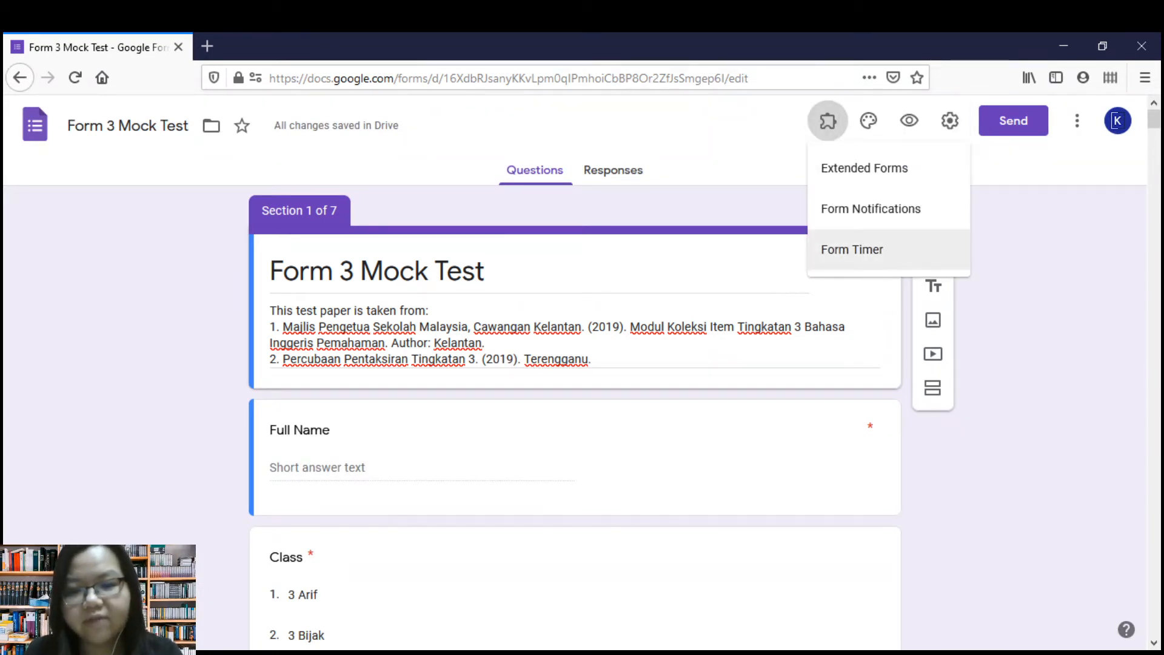
click(852, 249)
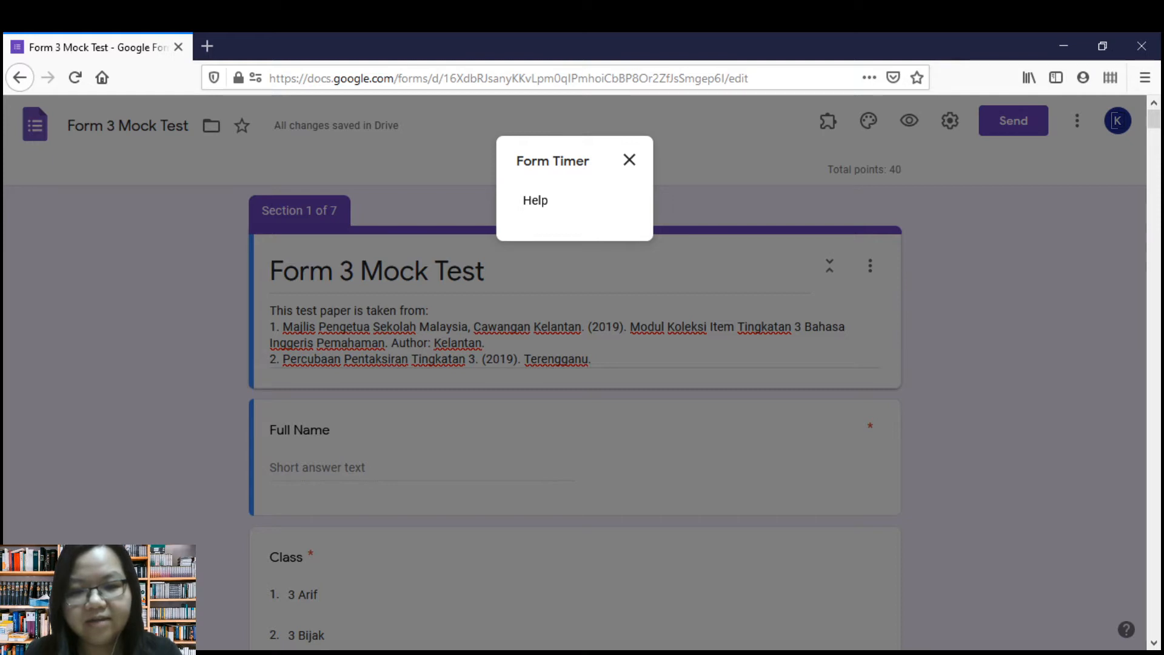
click(629, 159)
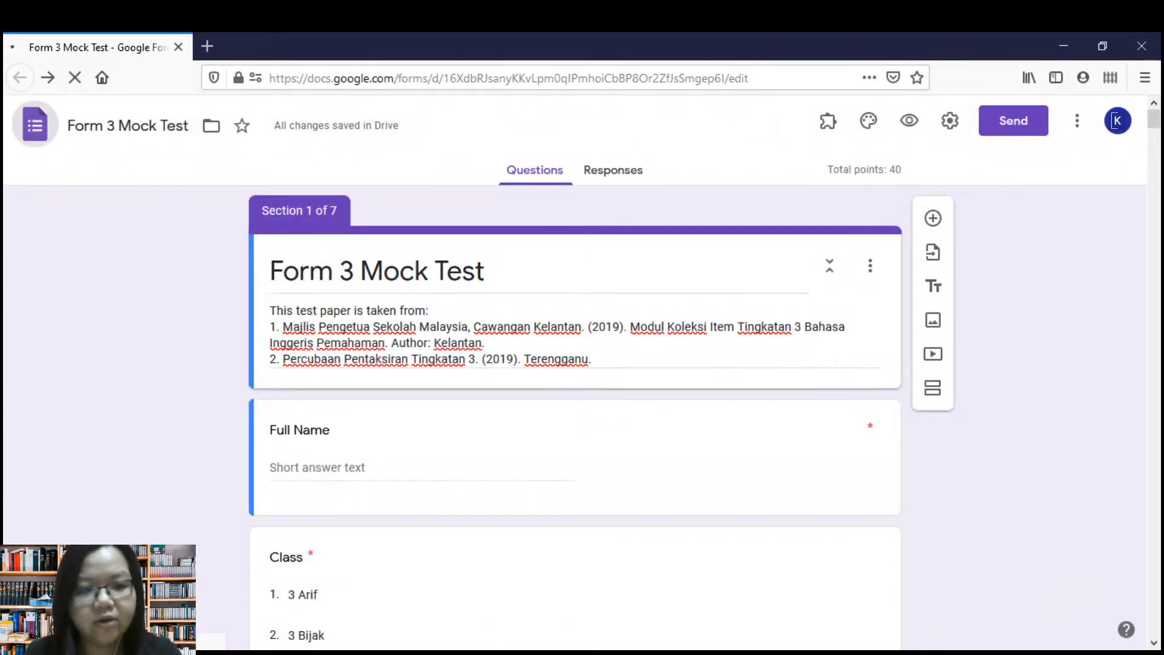
click(35, 124)
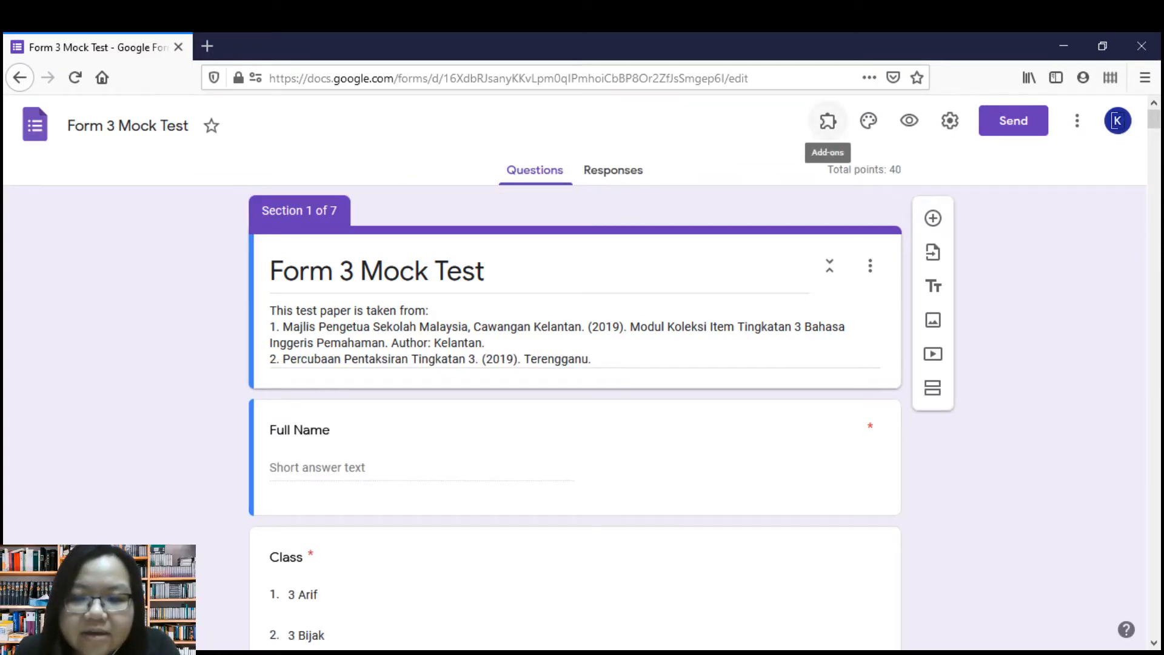
Enable the Form Timer add-on for the form through its Configure option and continue to the Form Timer site.
click(828, 121)
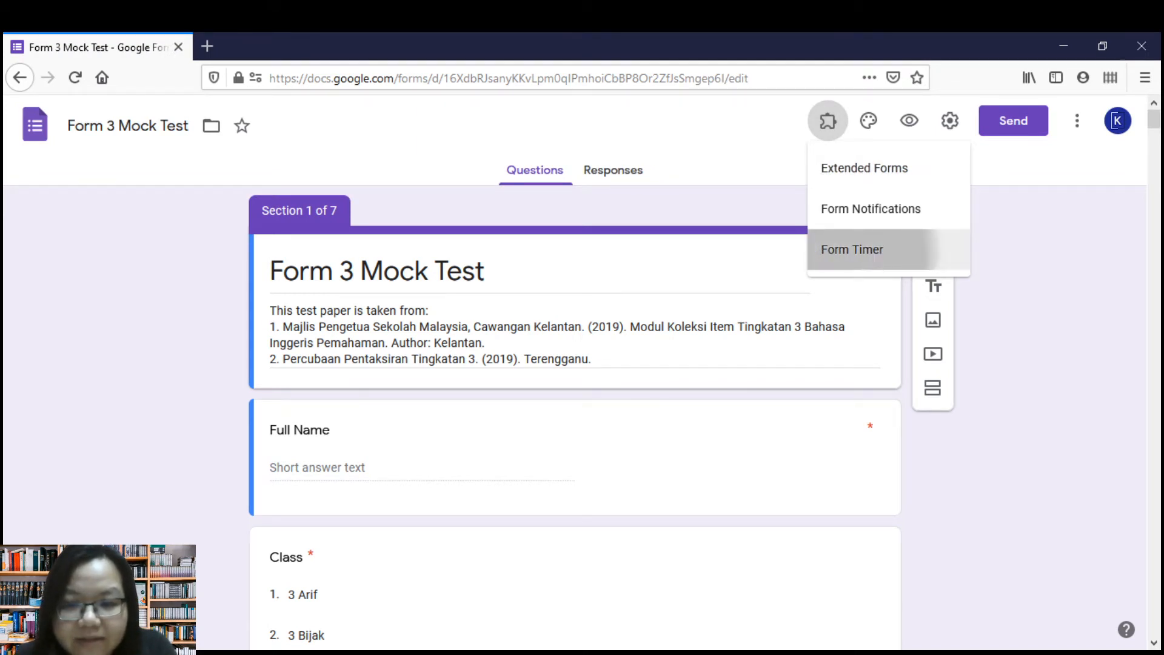
click(852, 250)
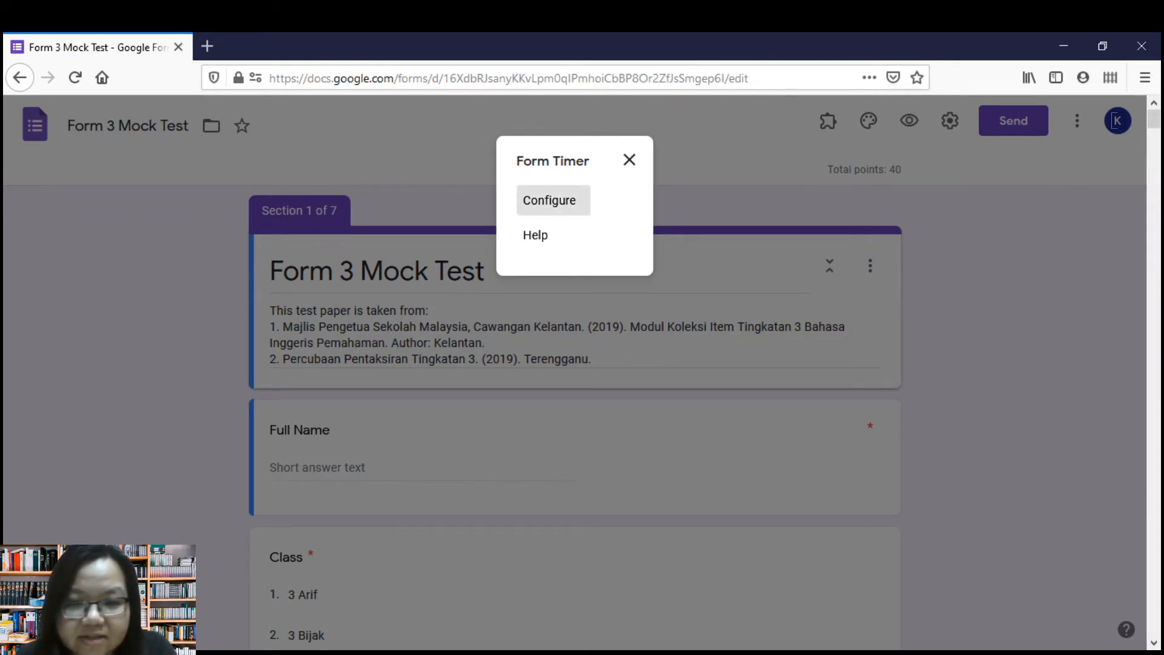
click(549, 200)
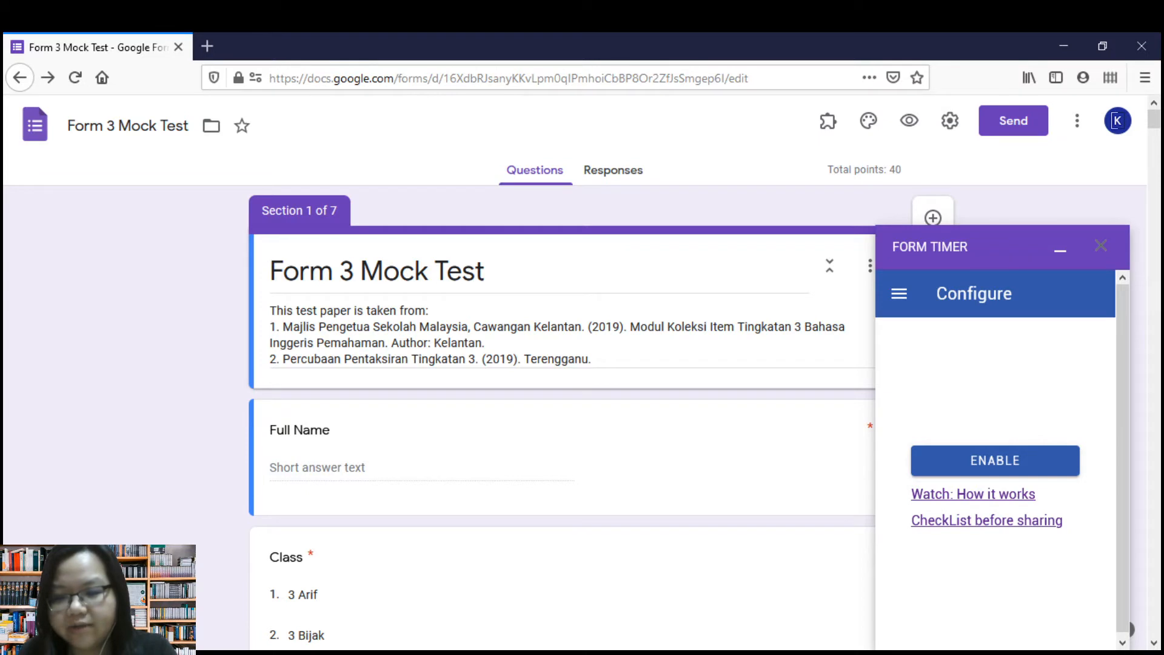
click(995, 461)
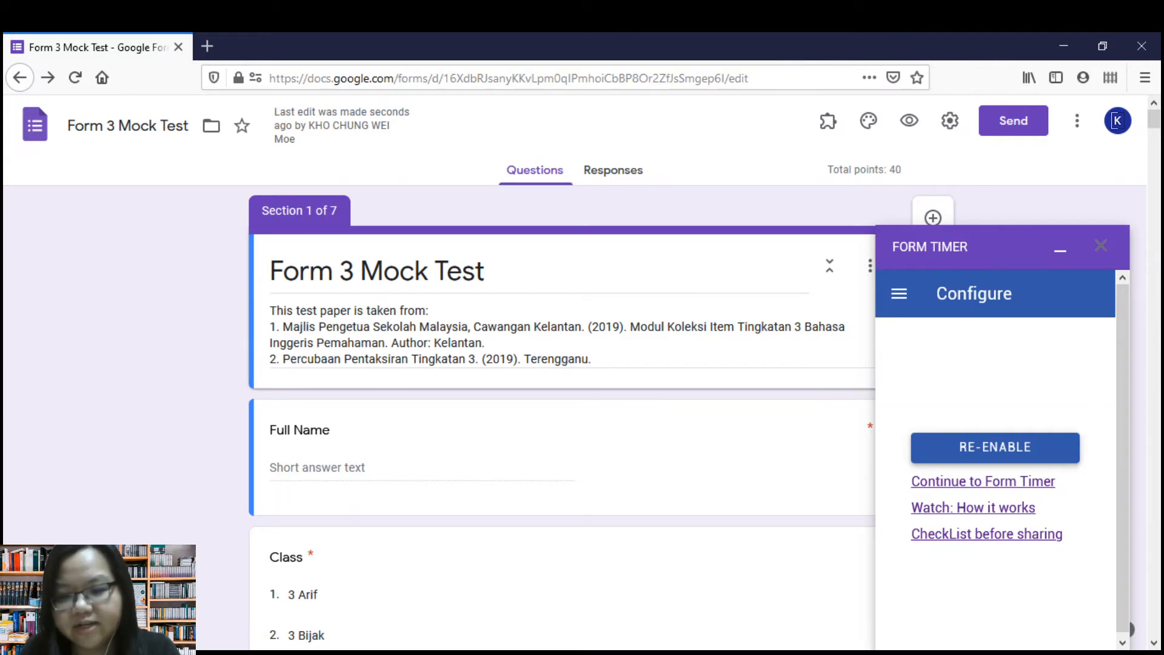
click(983, 481)
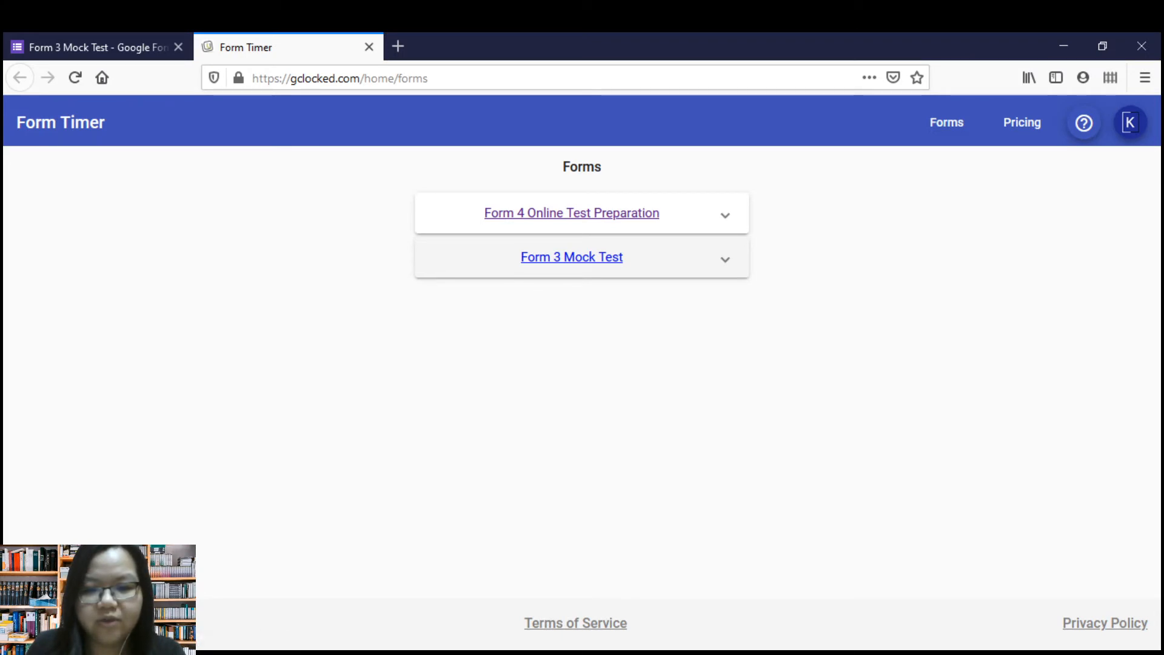
Open the test parameters of Form 3 Mock Test and set the test duration to 75 minutes.
click(572, 257)
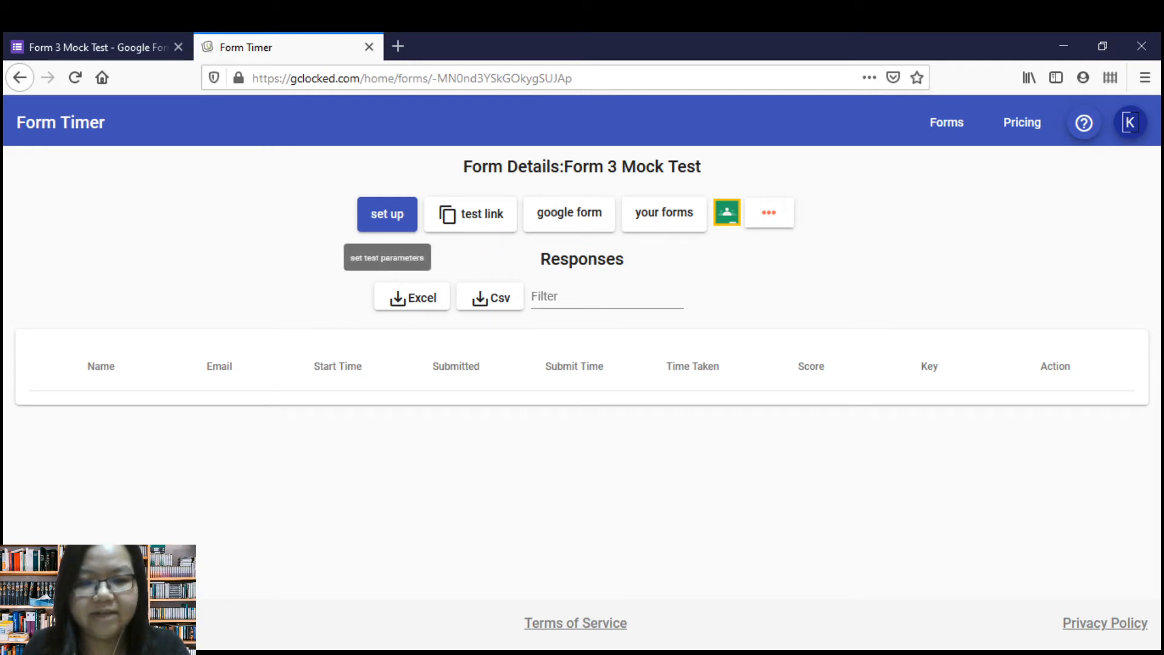
click(387, 214)
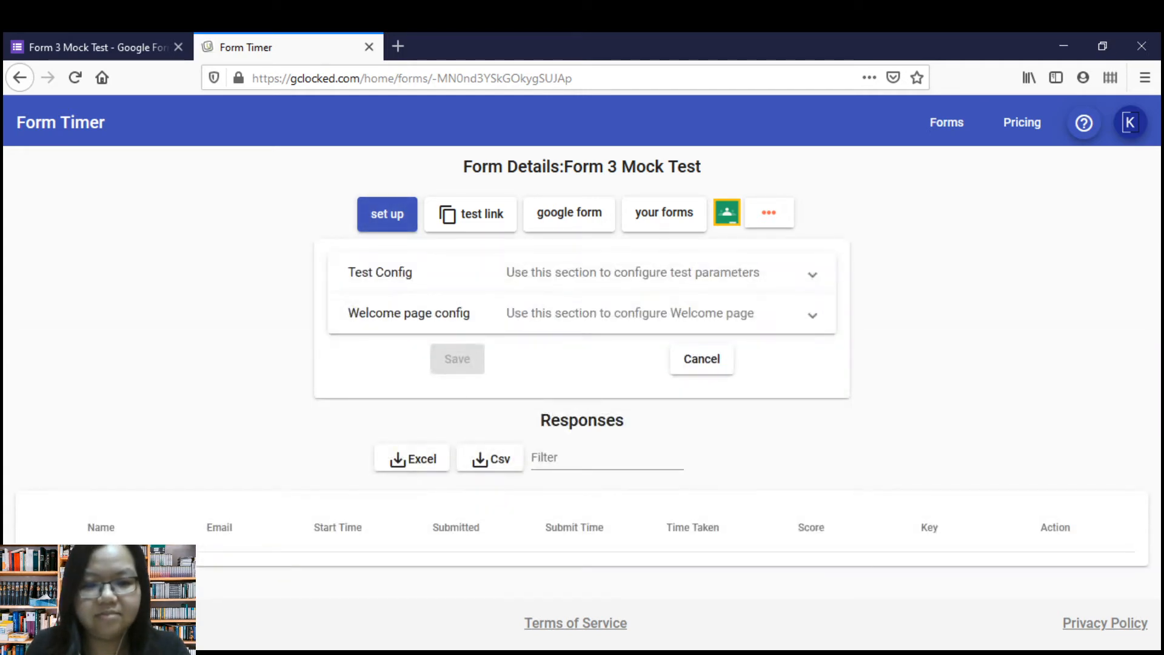
click(582, 272)
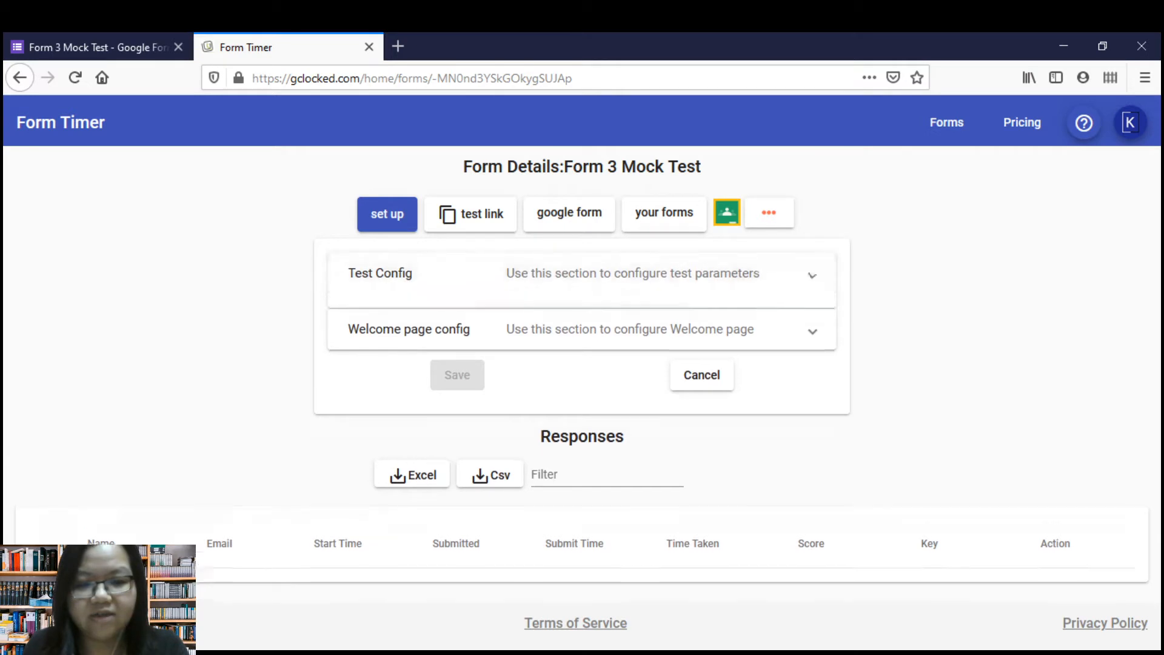
double_click(484, 344)
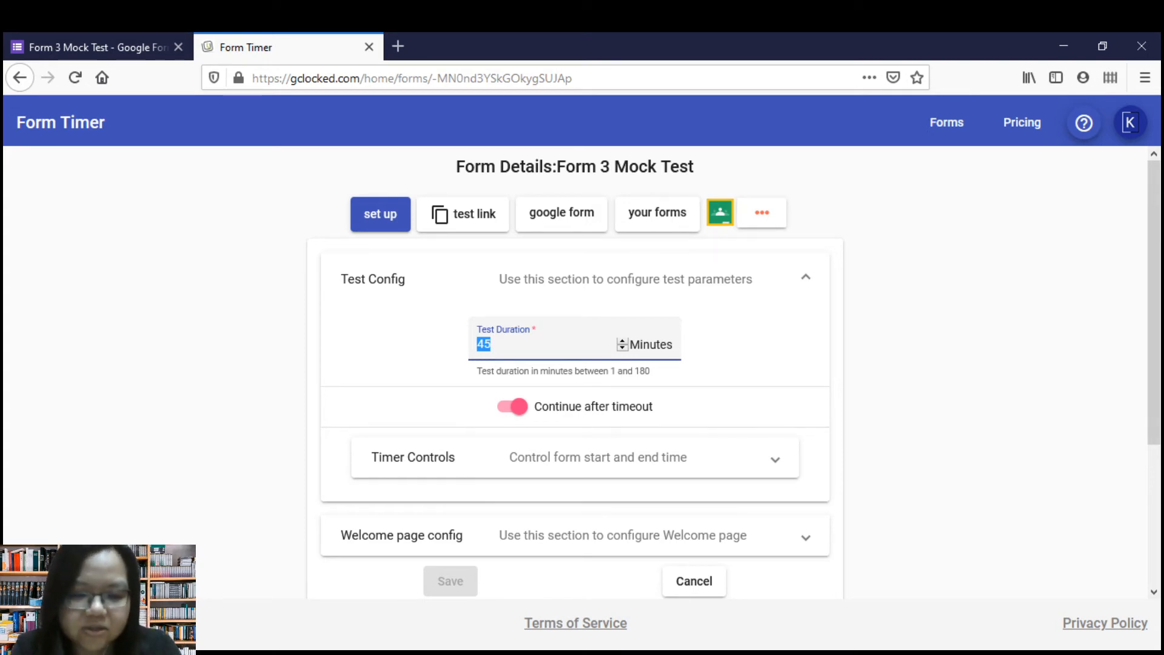
text(75)
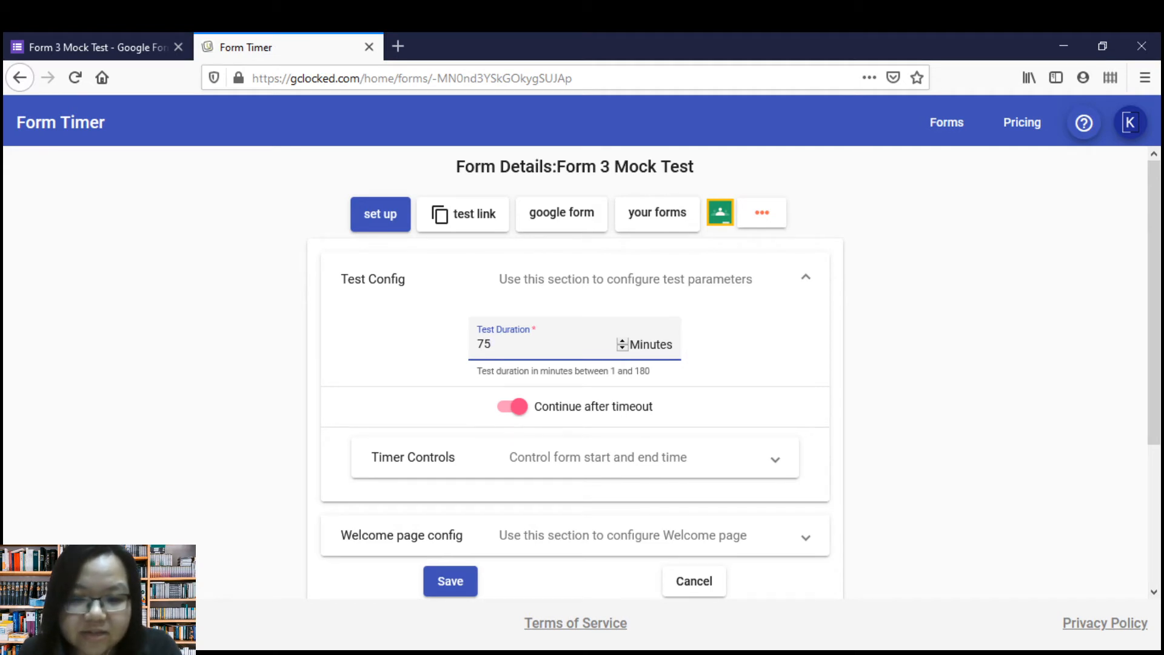
scroll(575, 372, down, 2)
scroll(575, 373, up, 2)
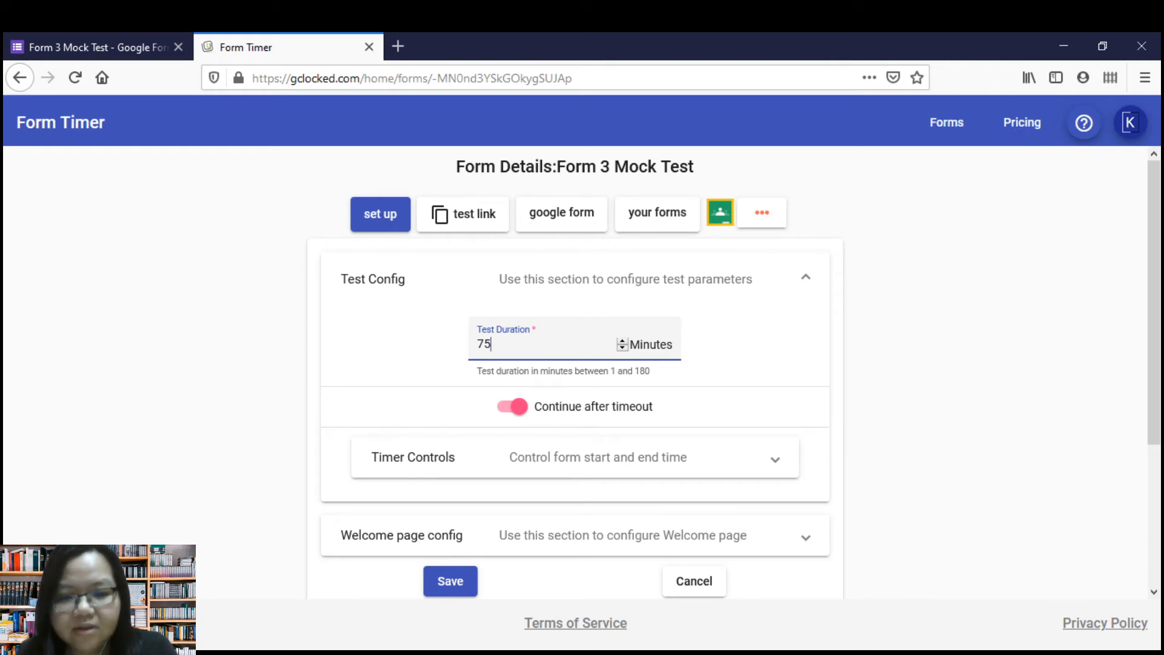
Set the timer controls to start on 11/26/2020 at 7:49 AM and end on 11/29/2020 at 7:49 AM.
scroll(575, 373, down, 2)
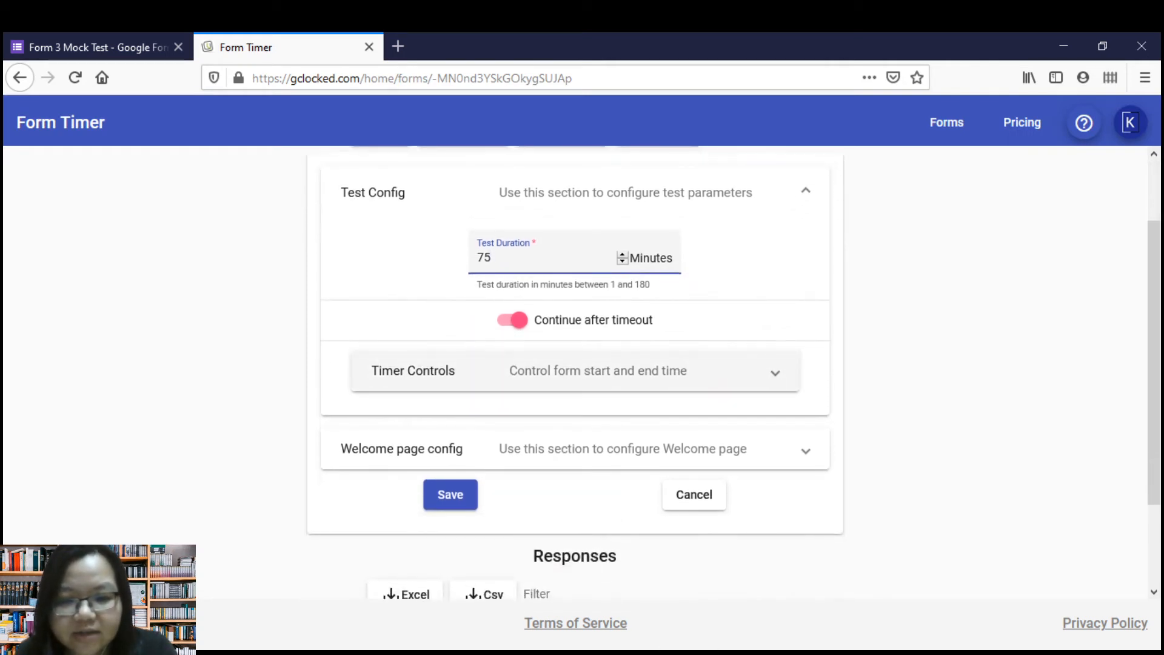
click(575, 371)
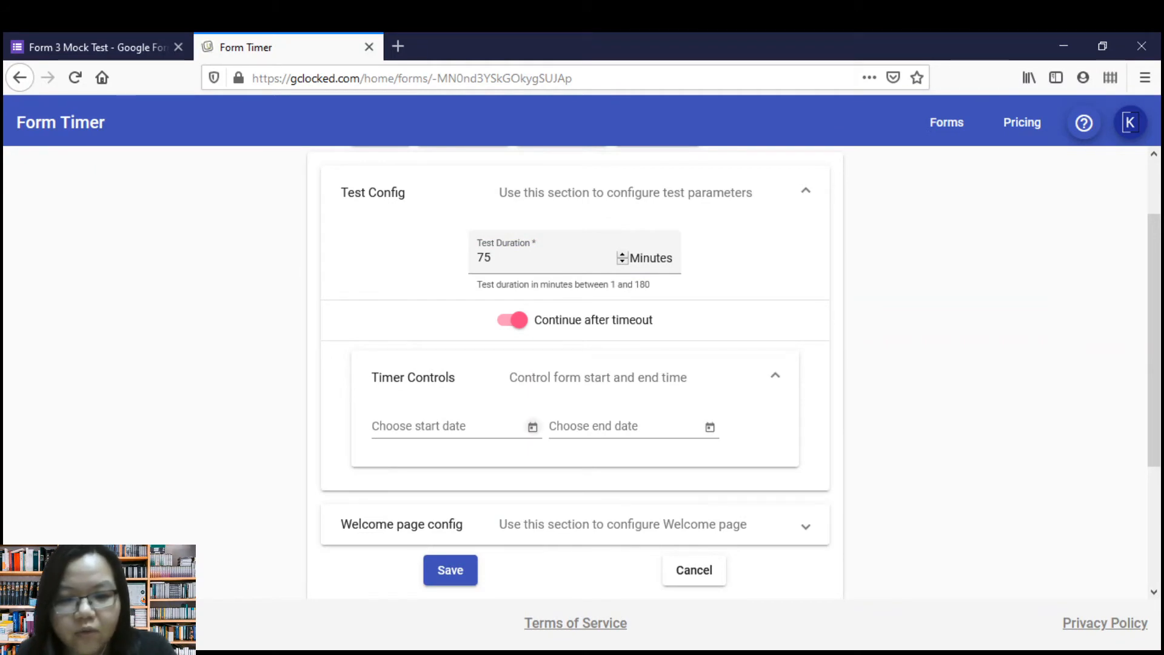
click(533, 427)
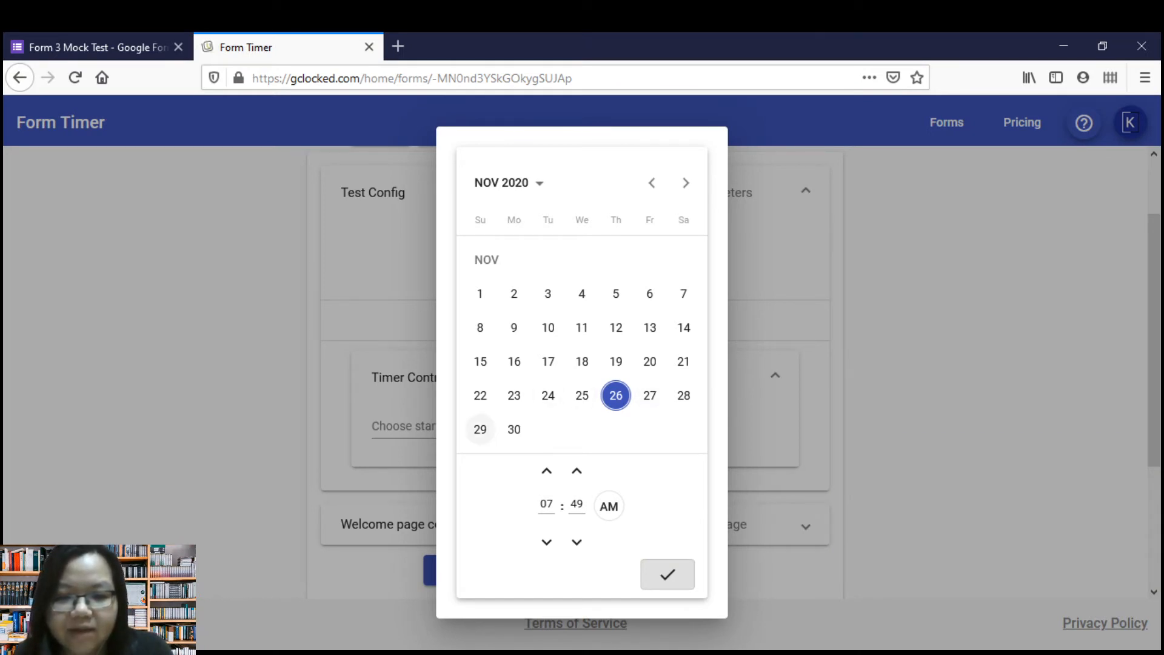
click(480, 429)
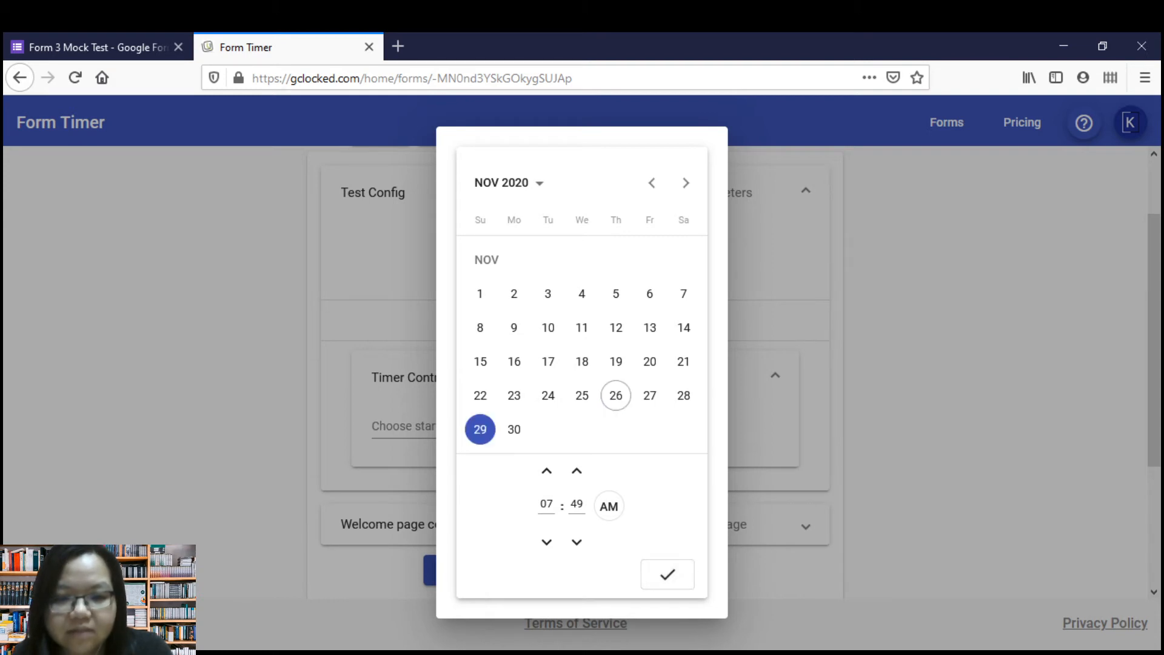
click(616, 395)
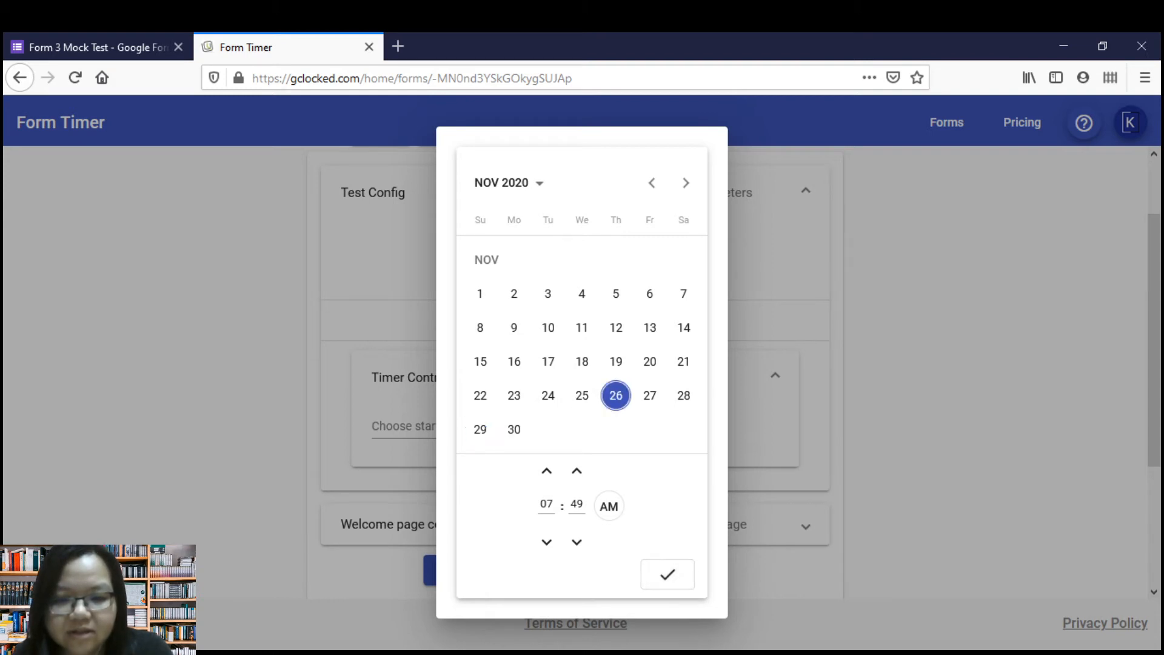
click(667, 574)
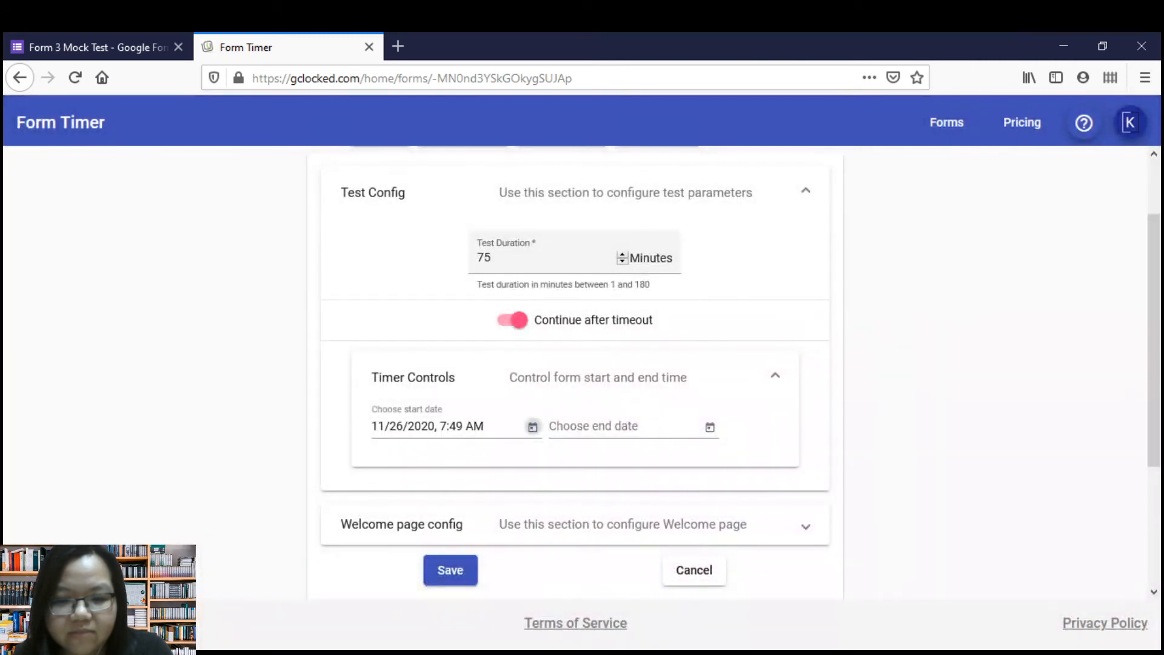
click(710, 427)
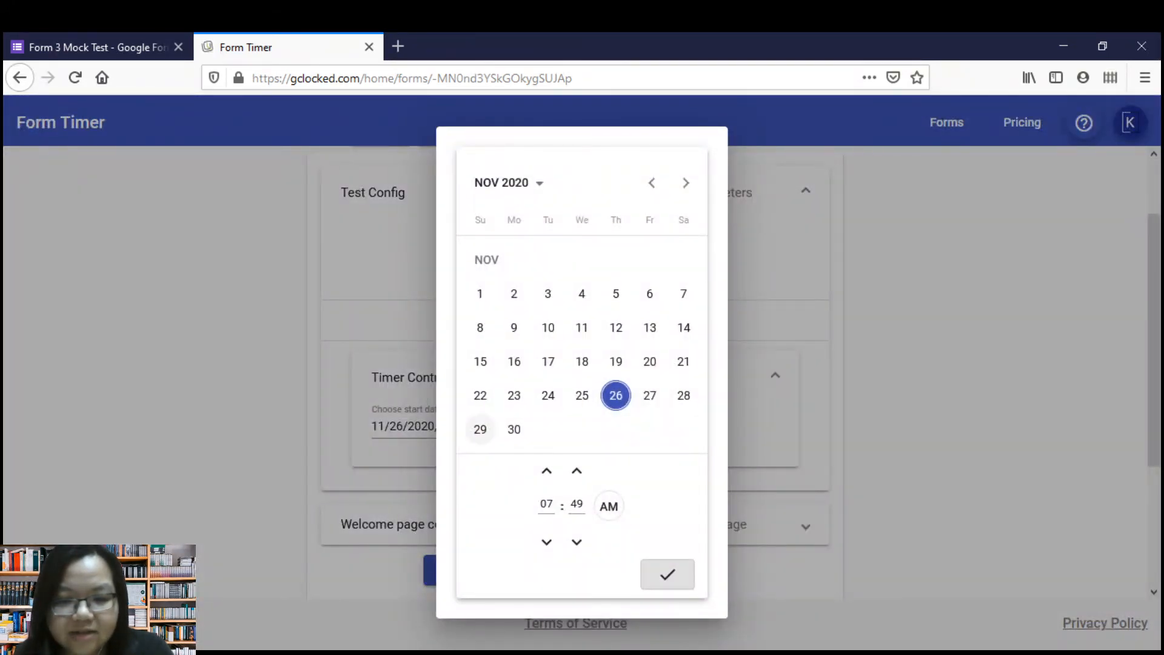
click(480, 430)
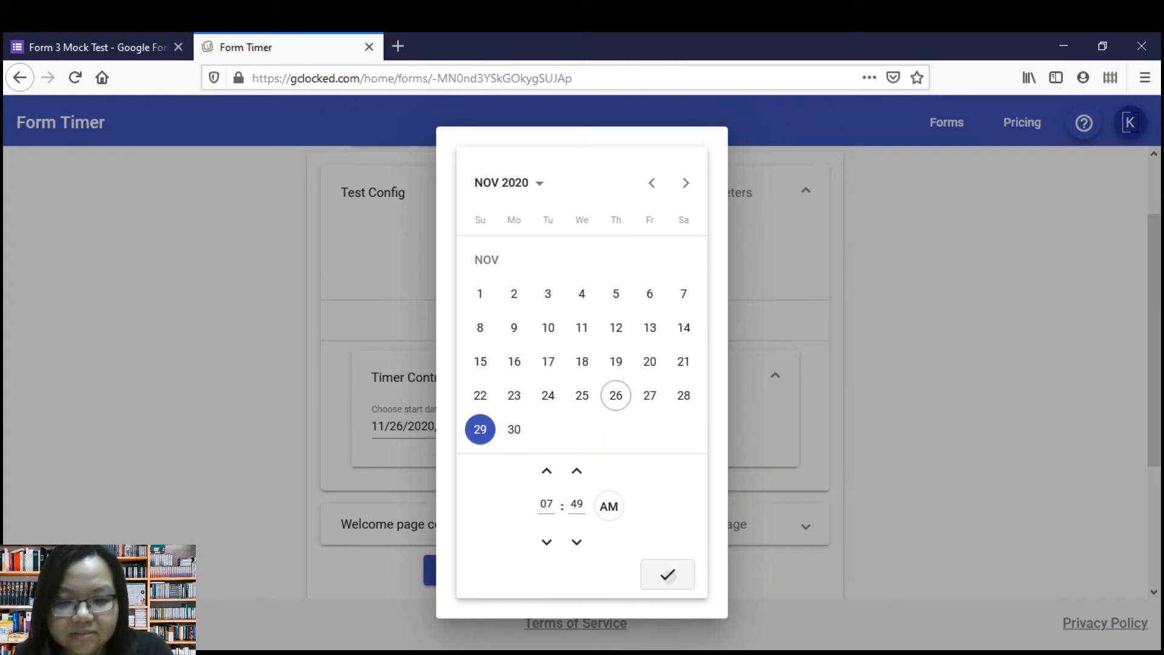
click(667, 574)
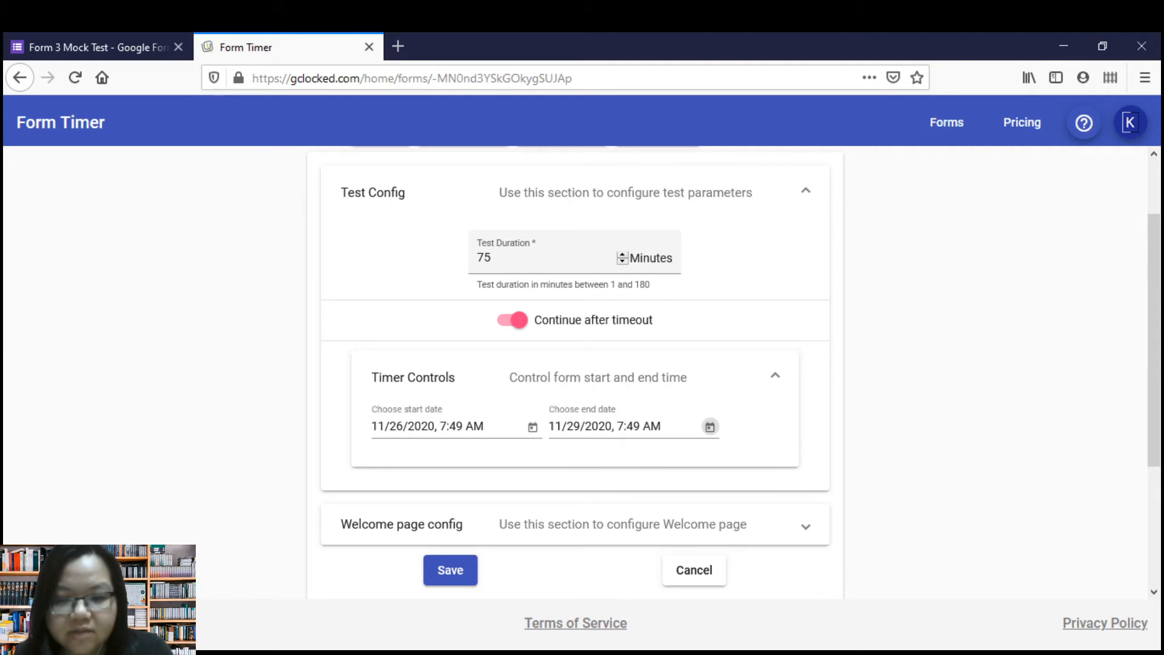
Choose small logo.jpg as the branding logo in the welcome page configuration.
scroll(575, 372, down, 2)
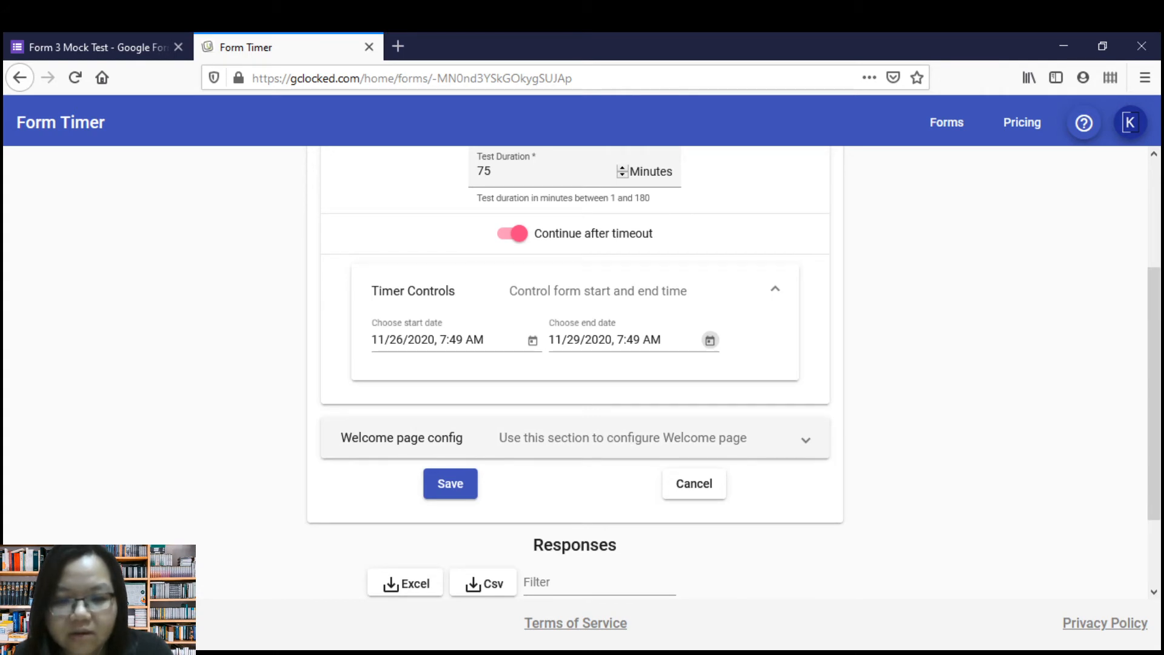
click(806, 440)
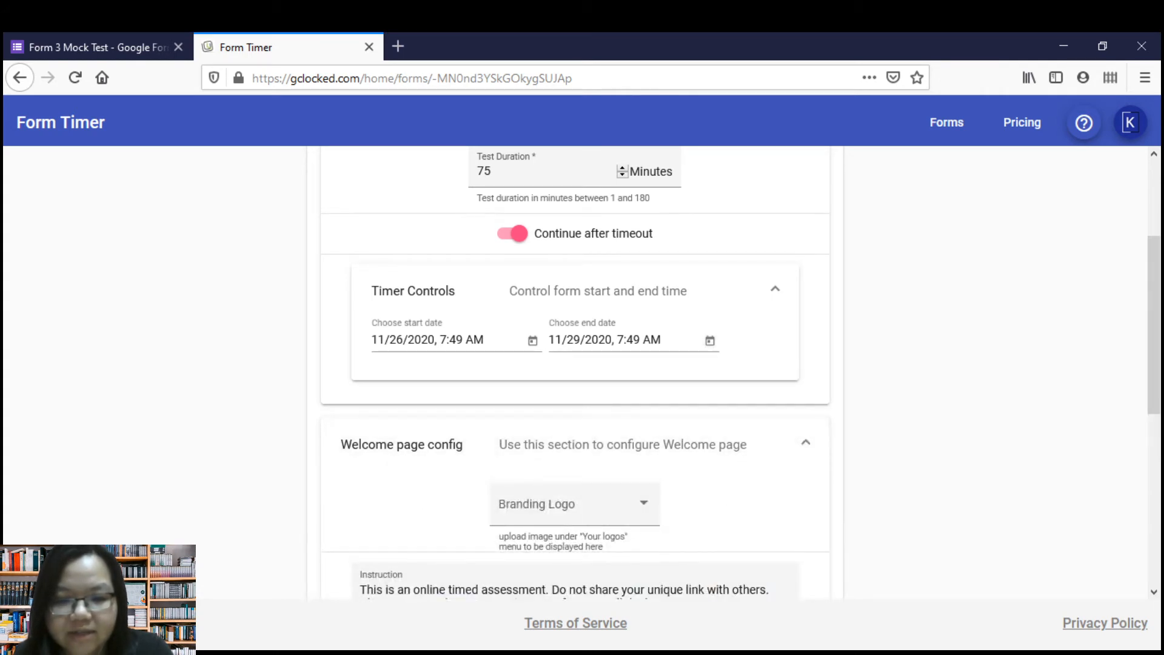
scroll(575, 364, down, 3)
click(575, 330)
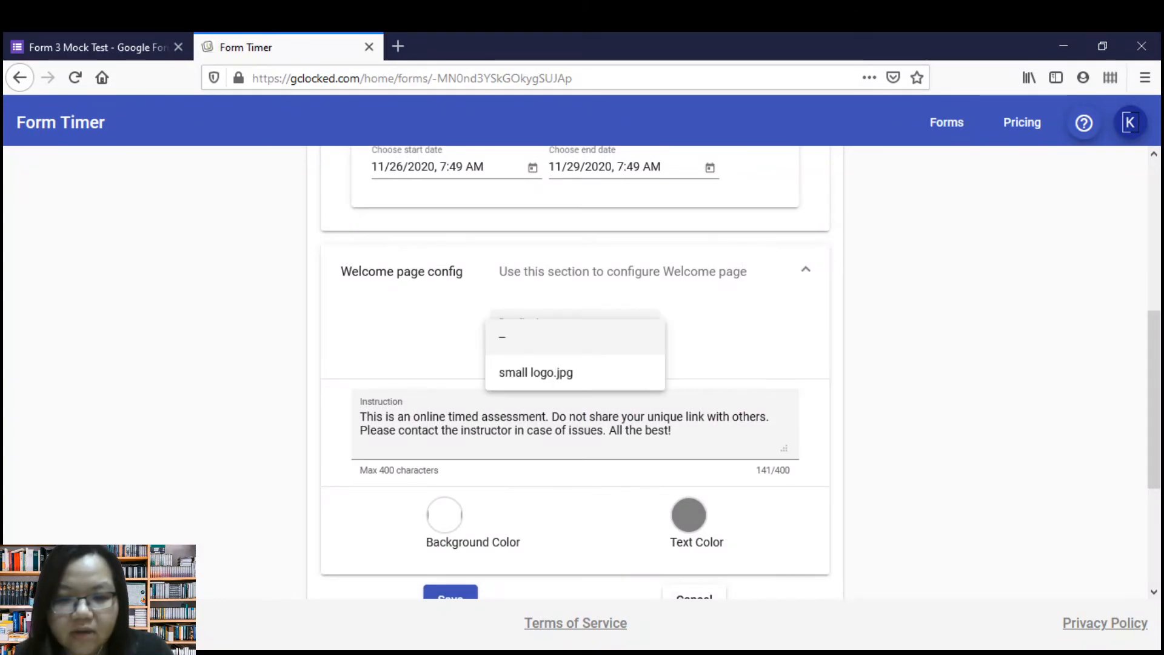
click(536, 372)
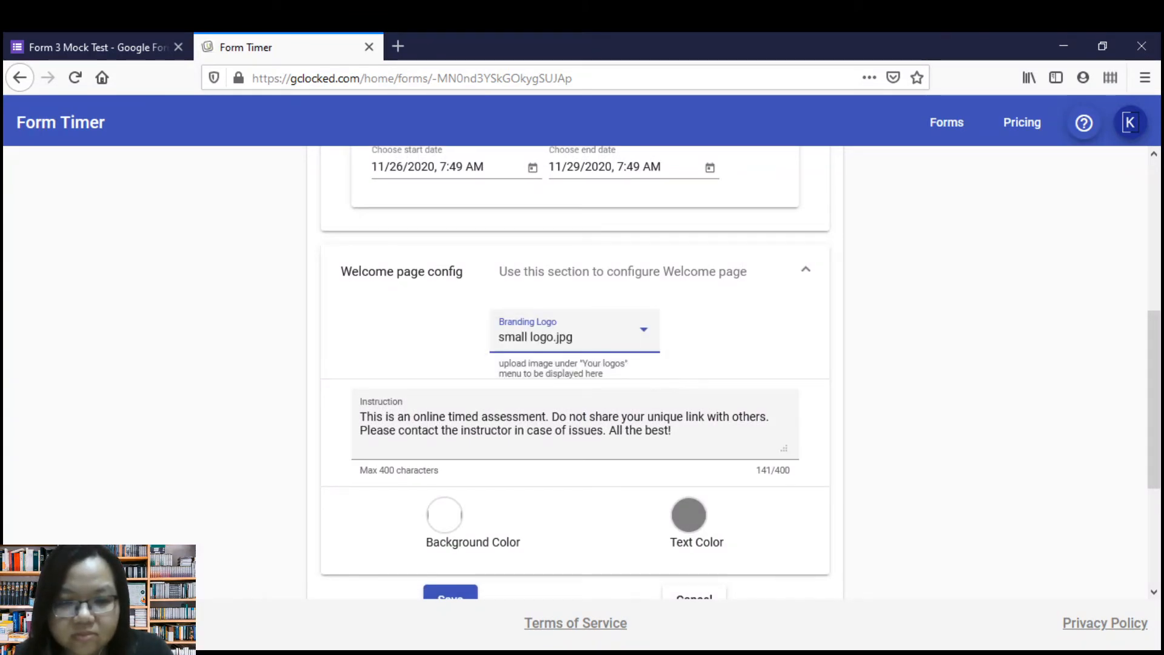
Replace "the instructor" in the welcome page instruction with the teacher's name and phone number in parentheses.
scroll(575, 364, down, 2)
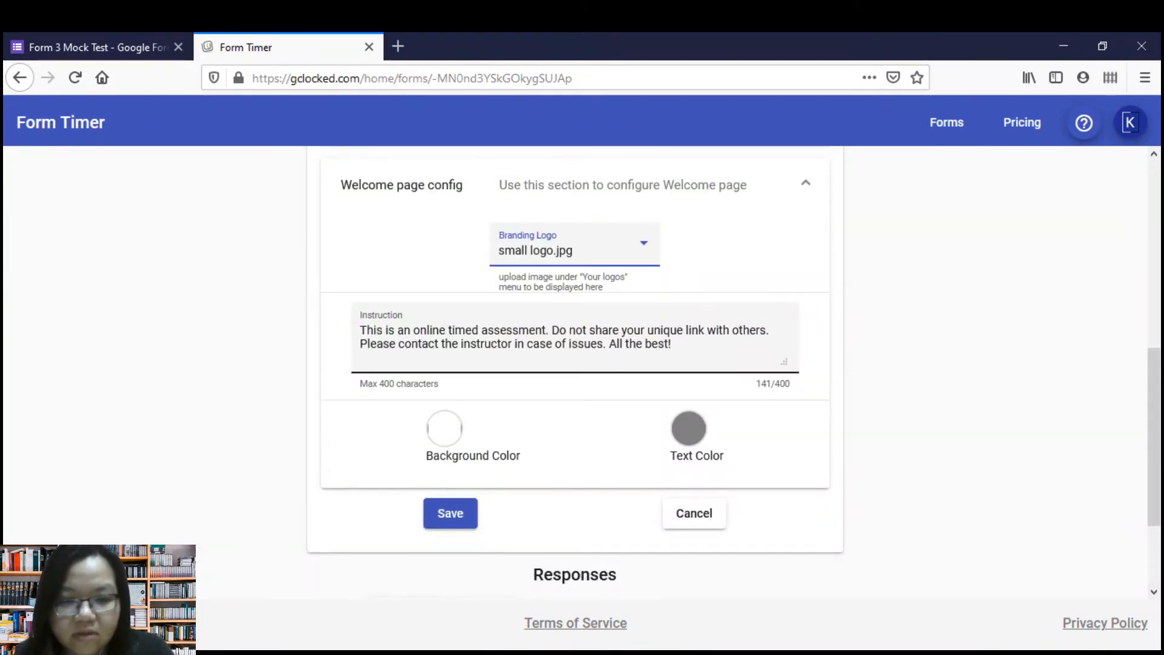
drag(366, 330, 533, 343)
click(533, 344)
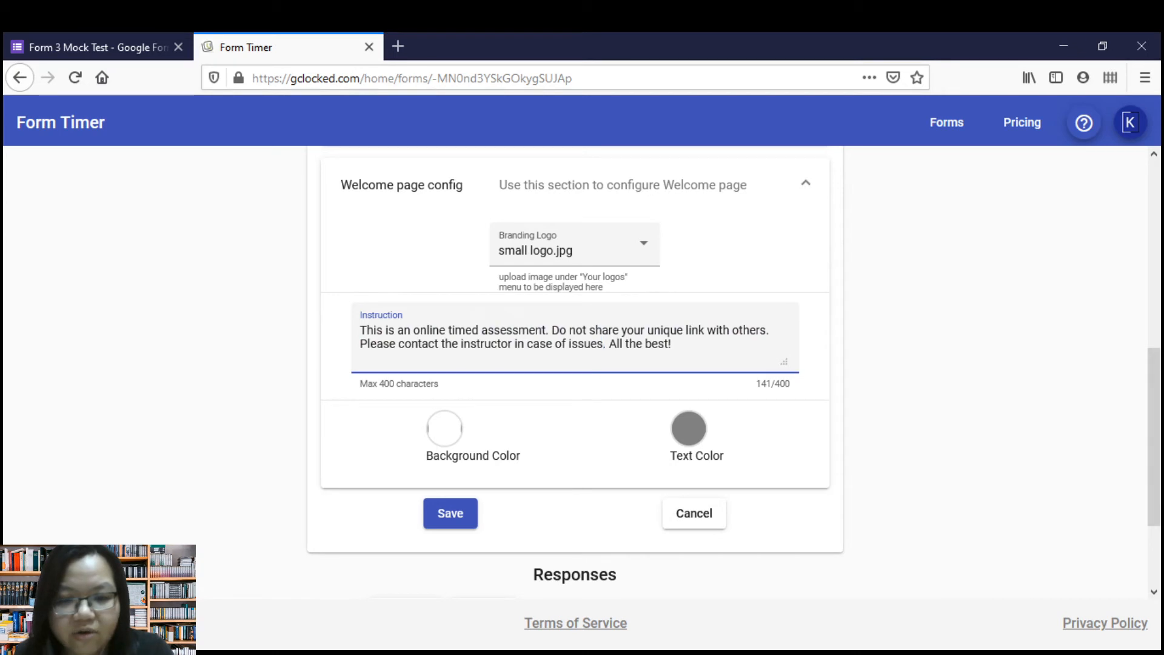
drag(512, 344, 440, 344)
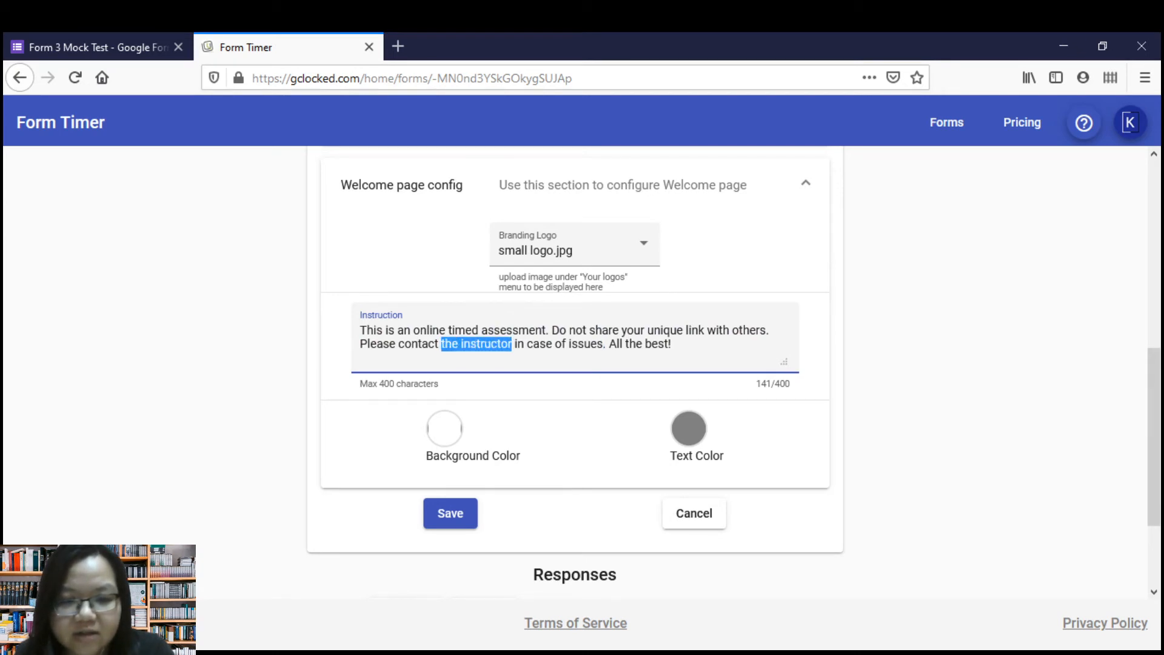
text(Ms )
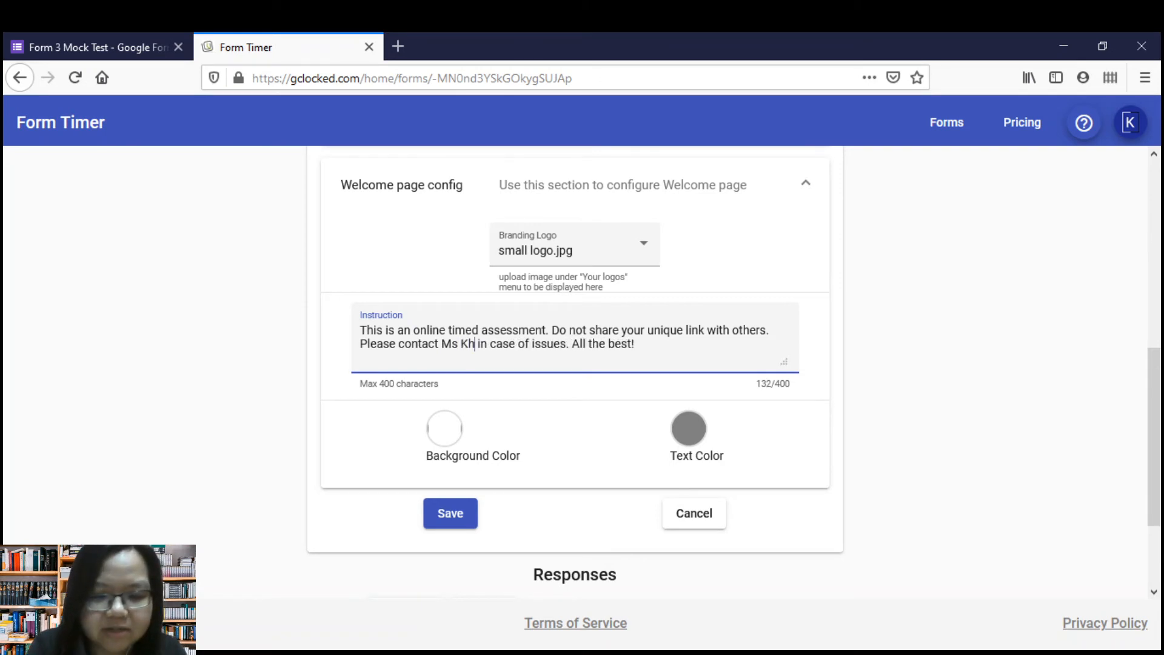
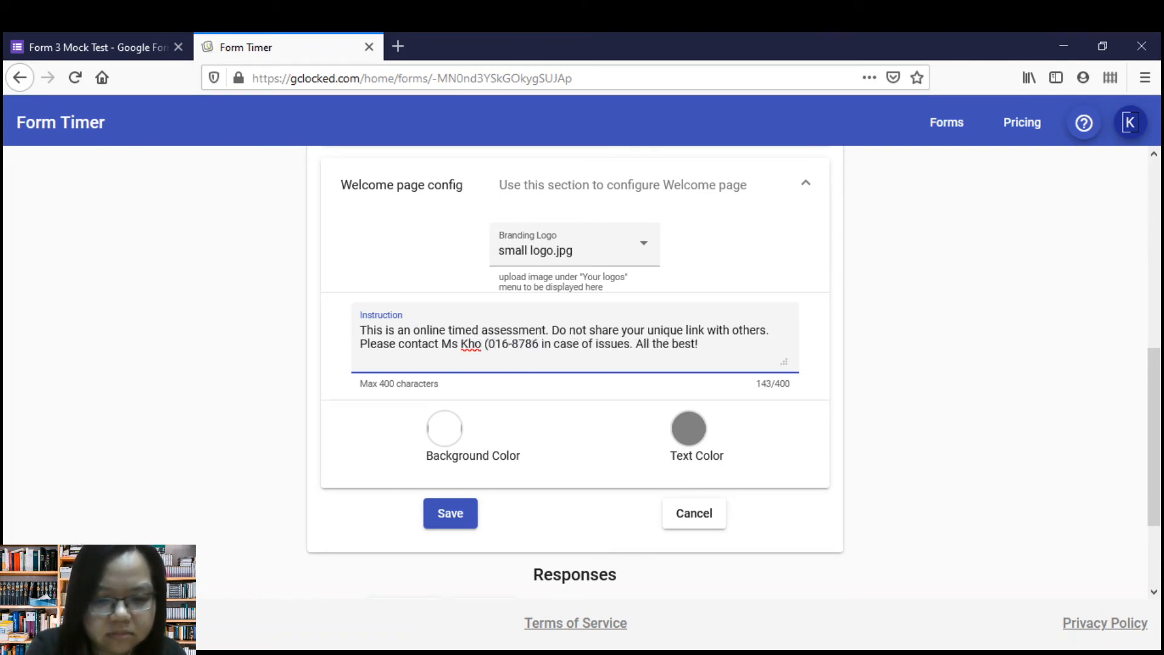
text())
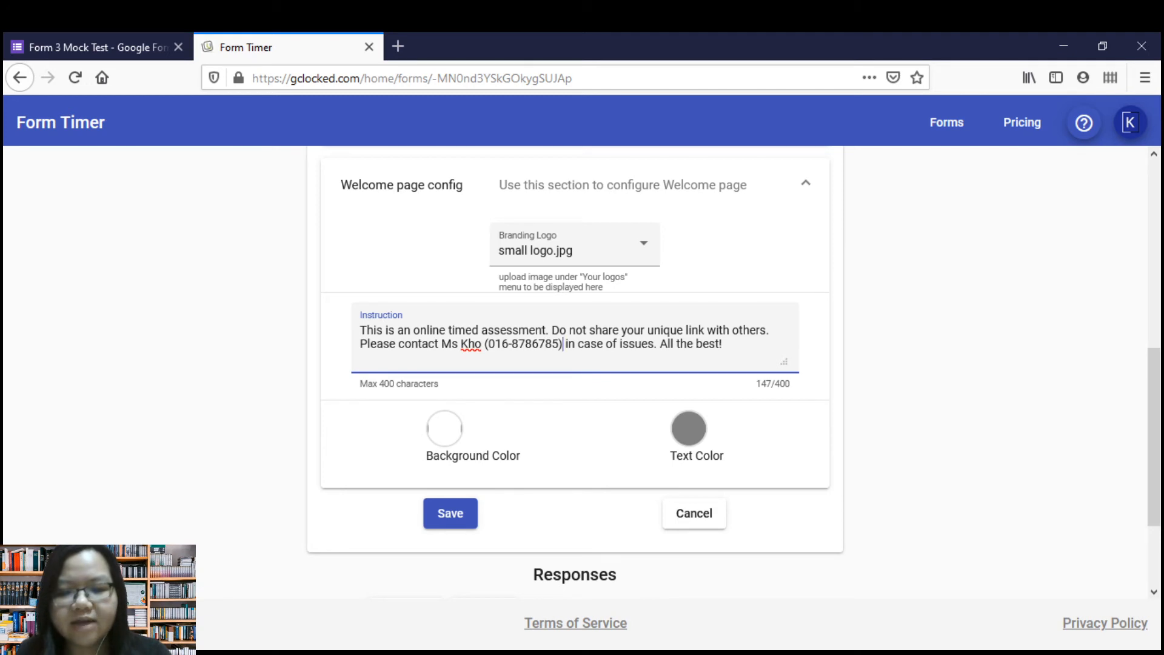
Save the test and welcome page configuration and copy the test link.
scroll(733, 372, down, 2)
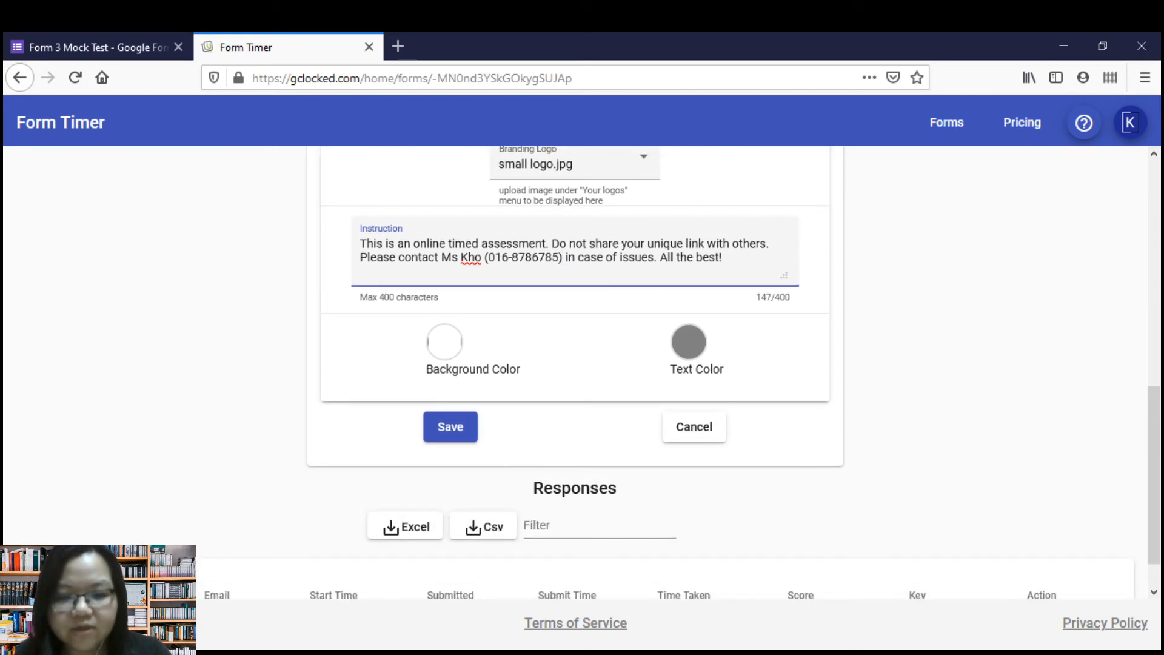
click(450, 427)
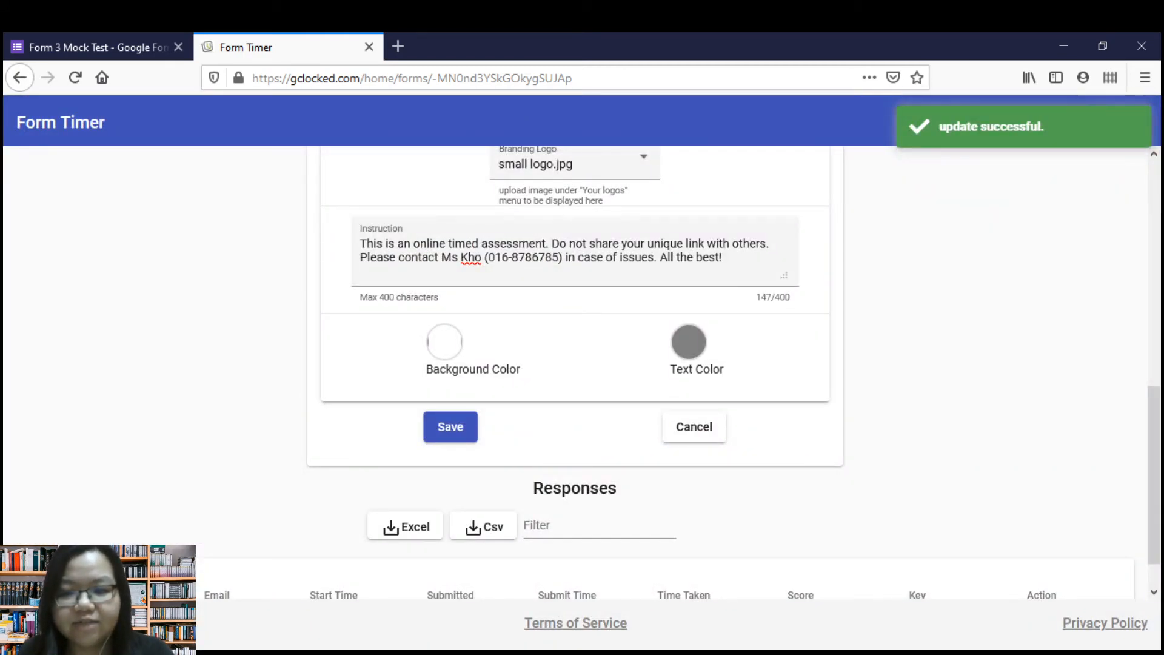
scroll(575, 372, up, 10)
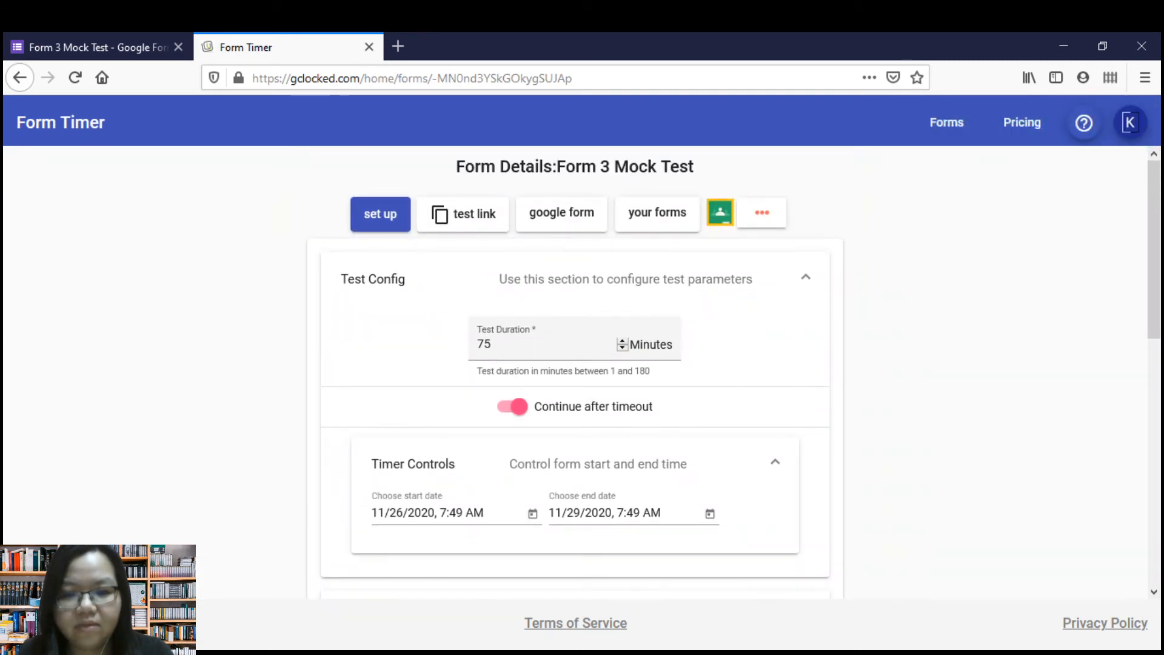
click(463, 214)
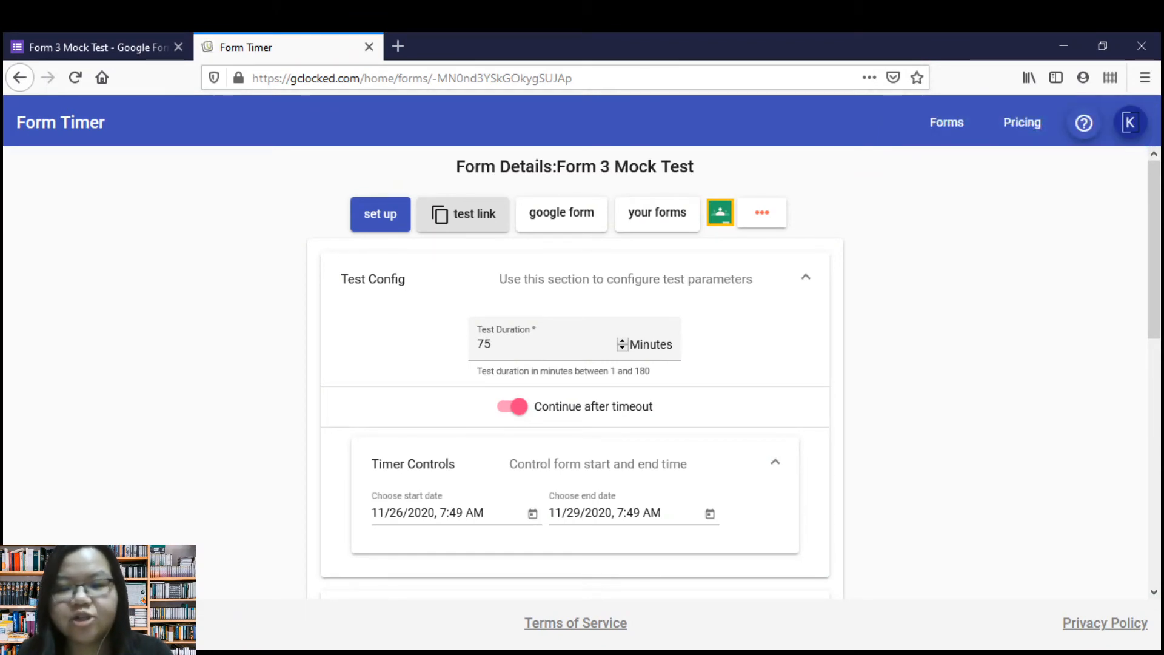
Open the copied Form 3 Mock Test timed link in a new browser tab.
click(397, 46)
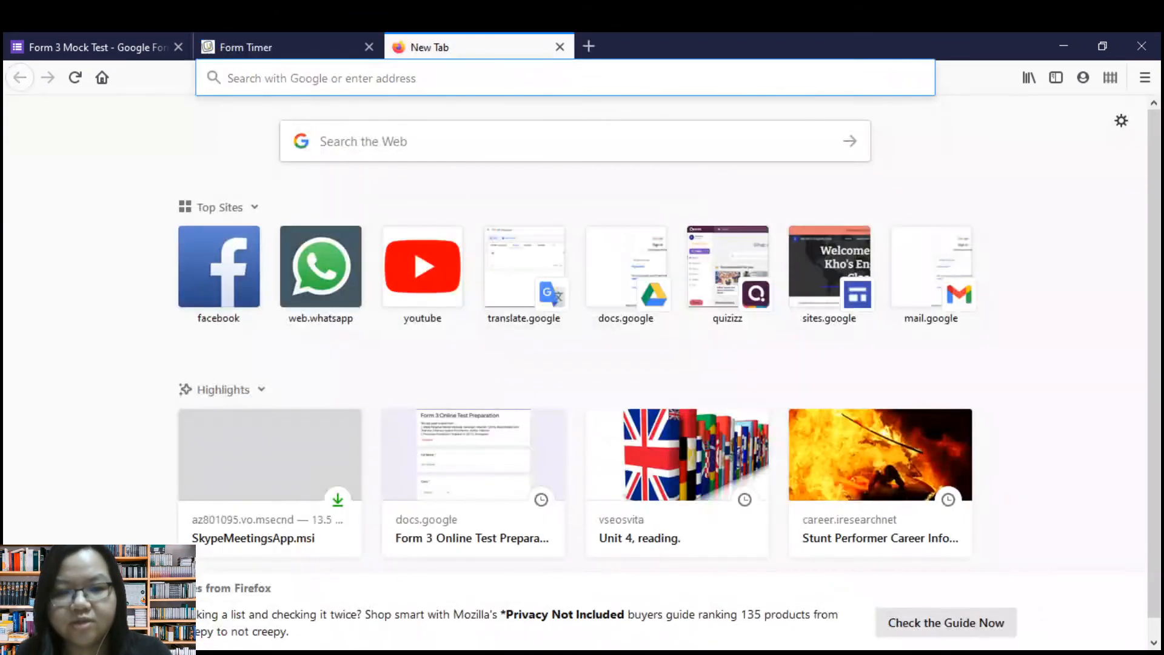
key(ctrl+v)
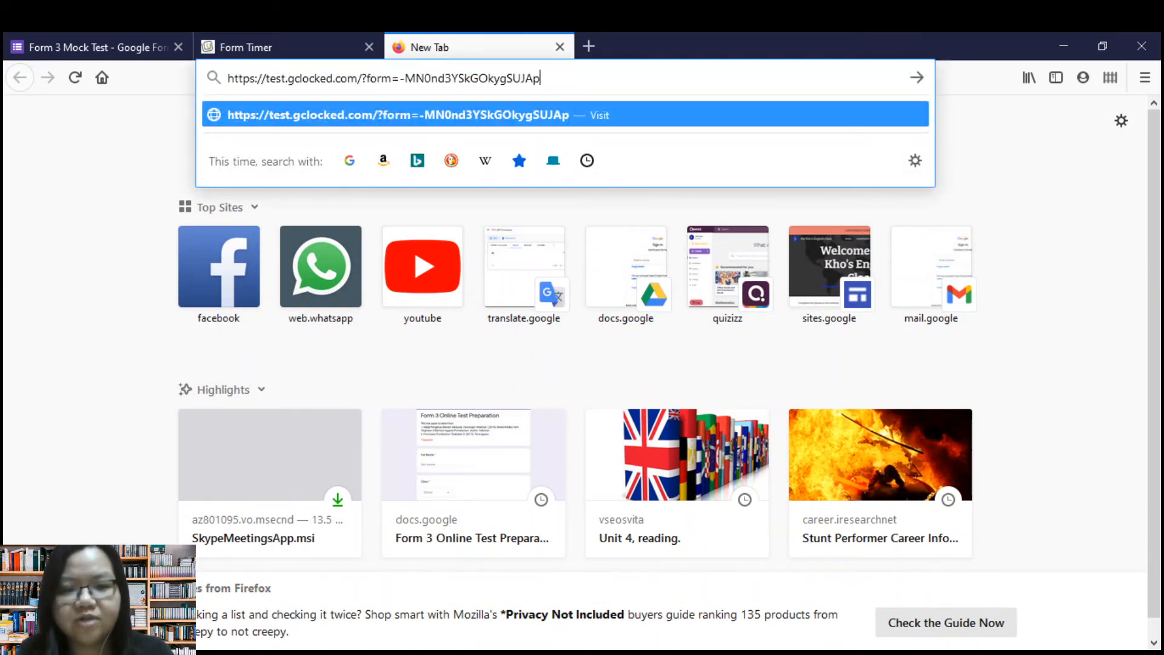
key(Return)
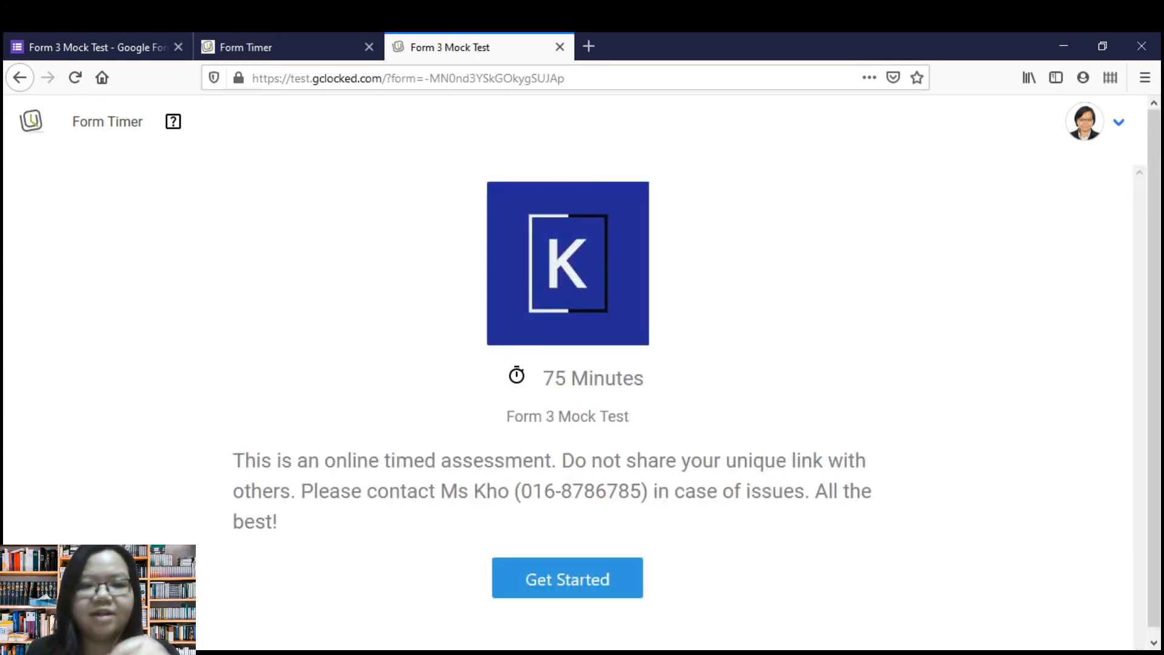
View the form's own sharing link in Google Forms, dismiss the sending options, and return to the timed test's welcome page.
click(97, 47)
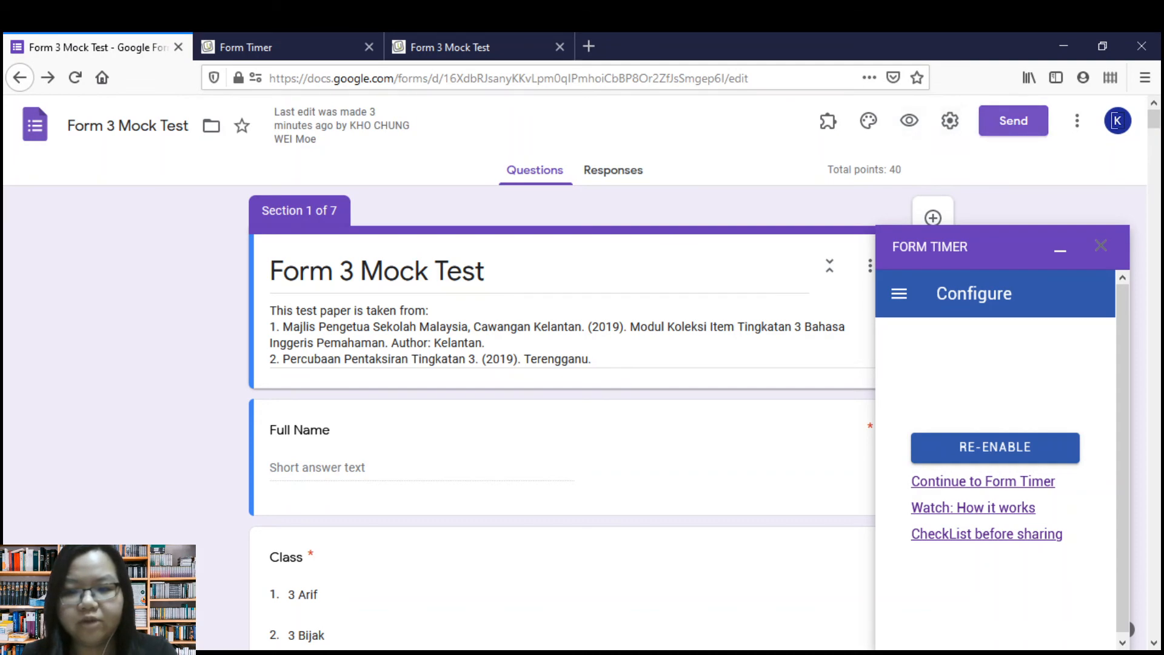
click(1013, 120)
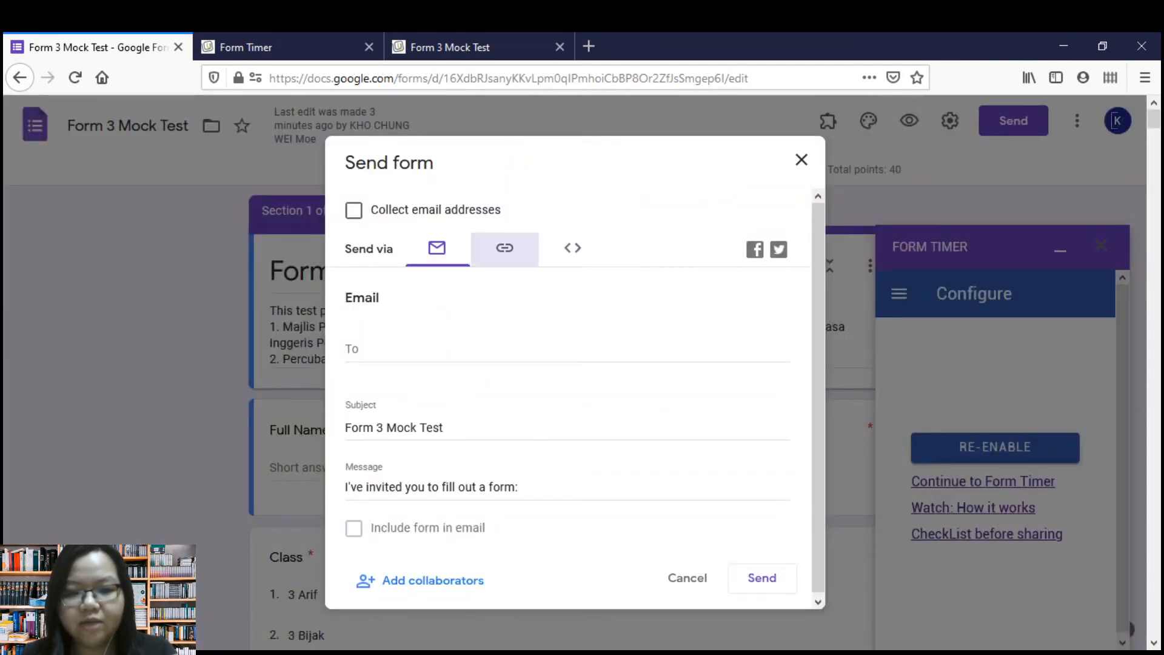
click(504, 248)
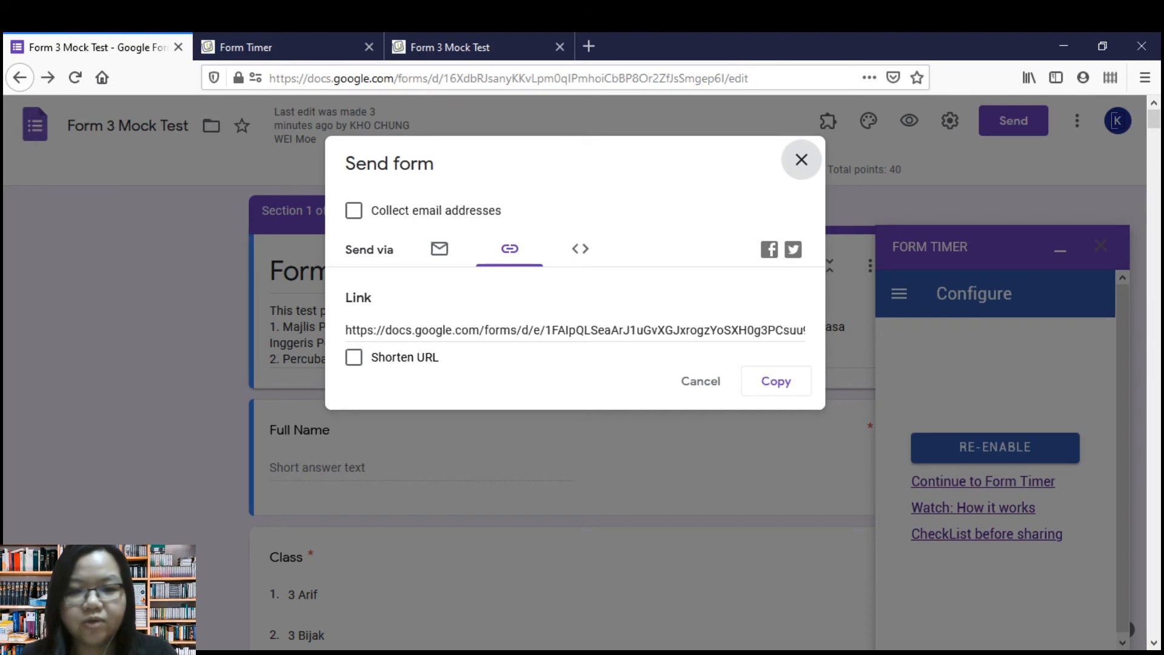
click(801, 159)
click(449, 47)
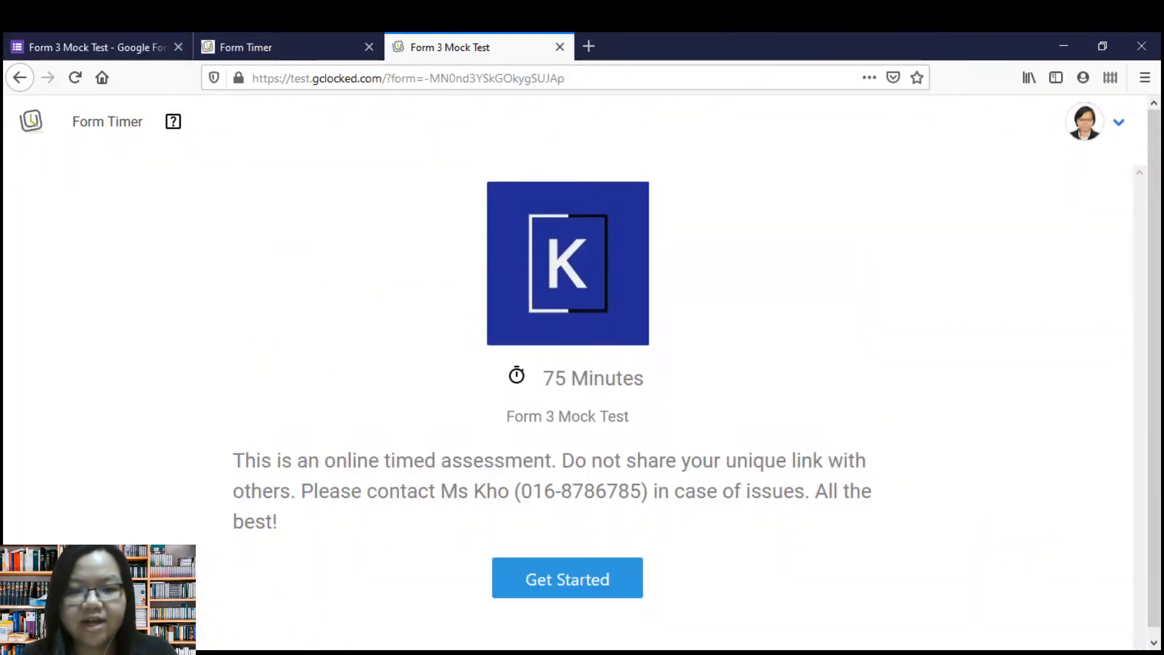
click(288, 46)
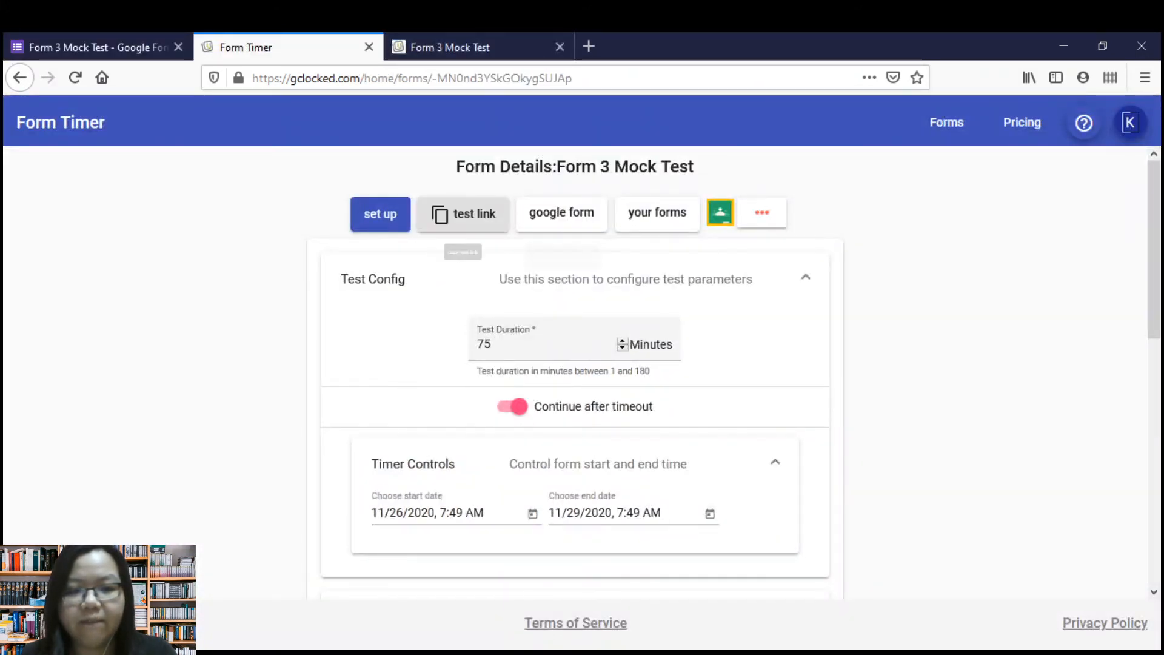
click(467, 47)
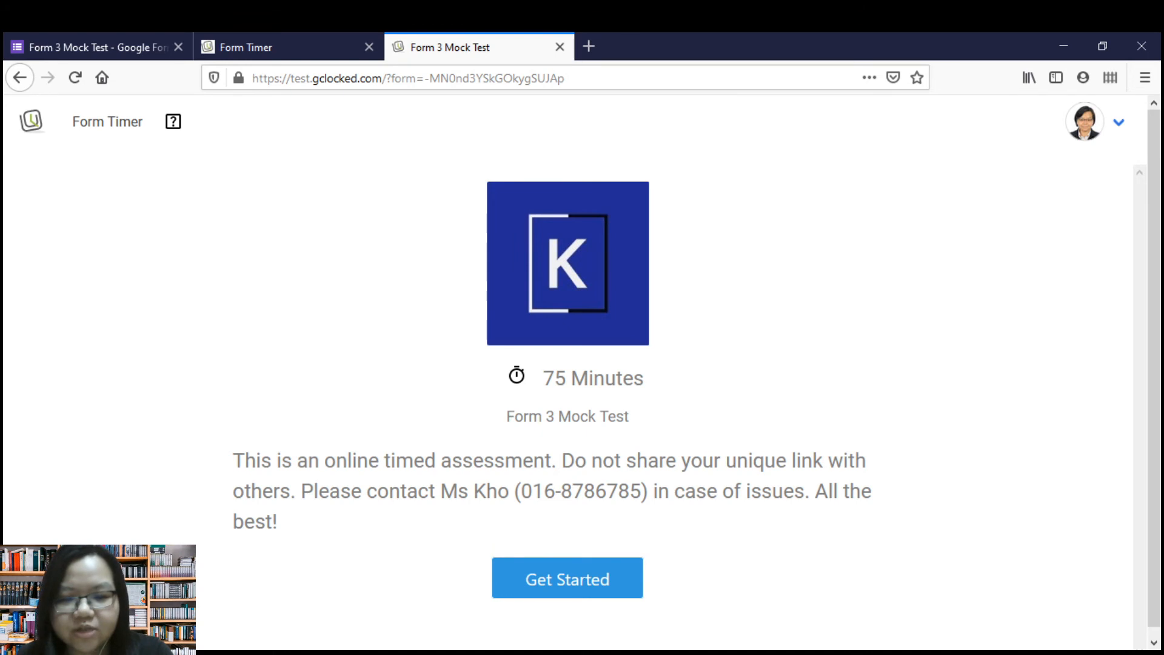
Start the timed Form 3 Mock Test from its welcome page and look through the first page of questions.
scroll(567, 364, down, 1)
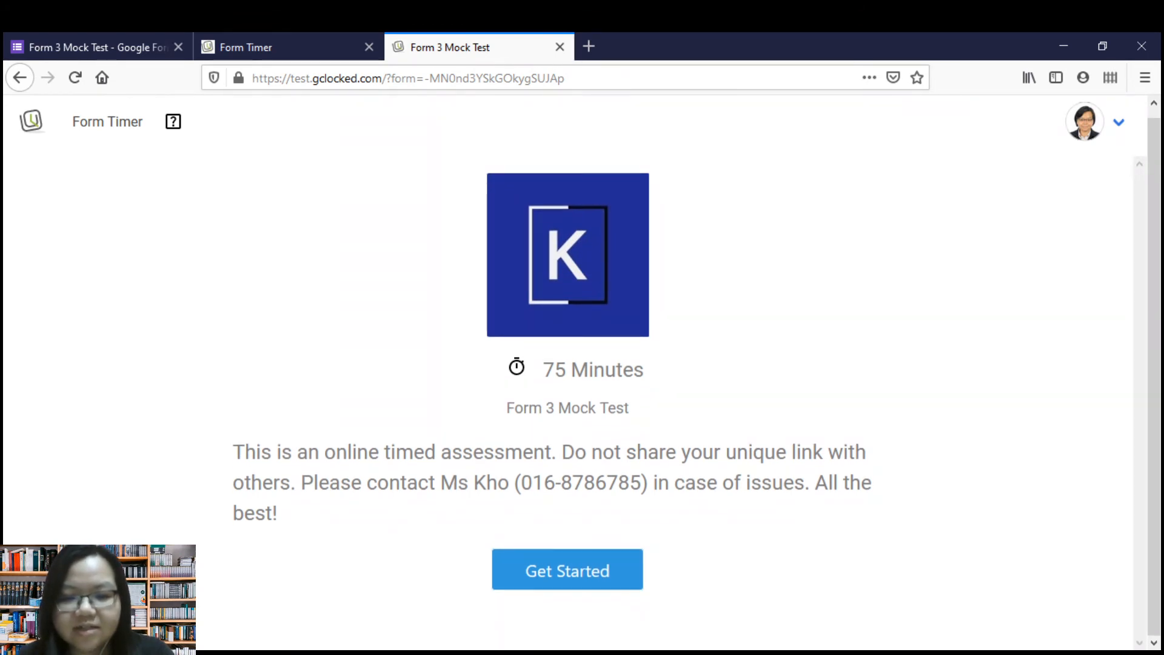
click(568, 570)
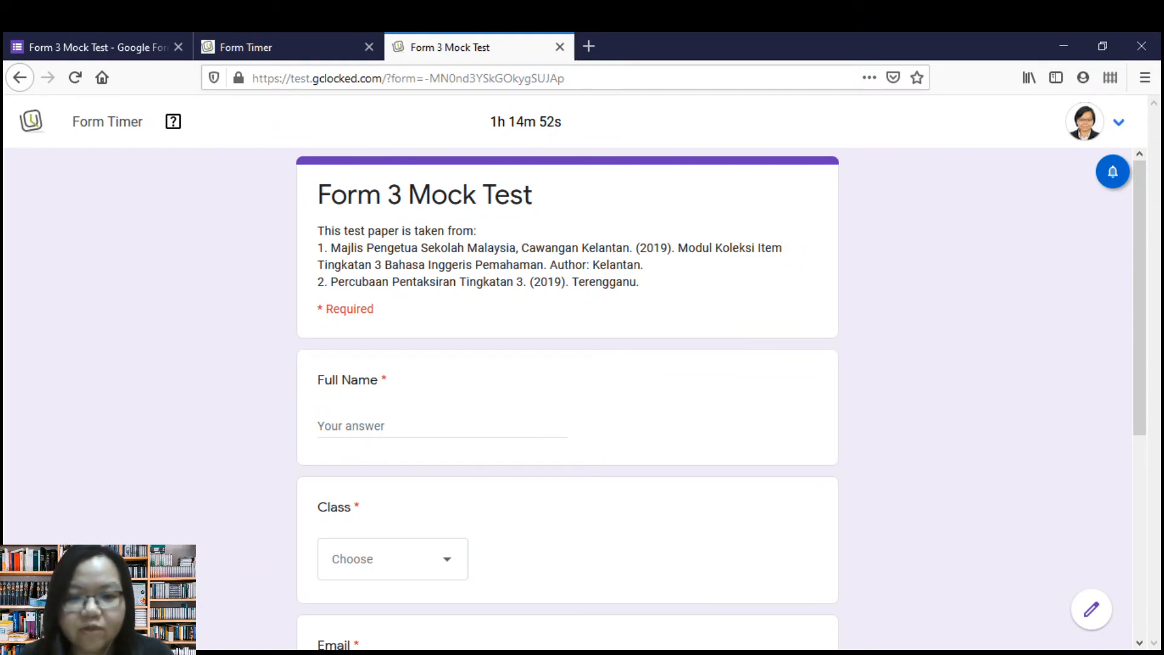
scroll(568, 376, down, 4)
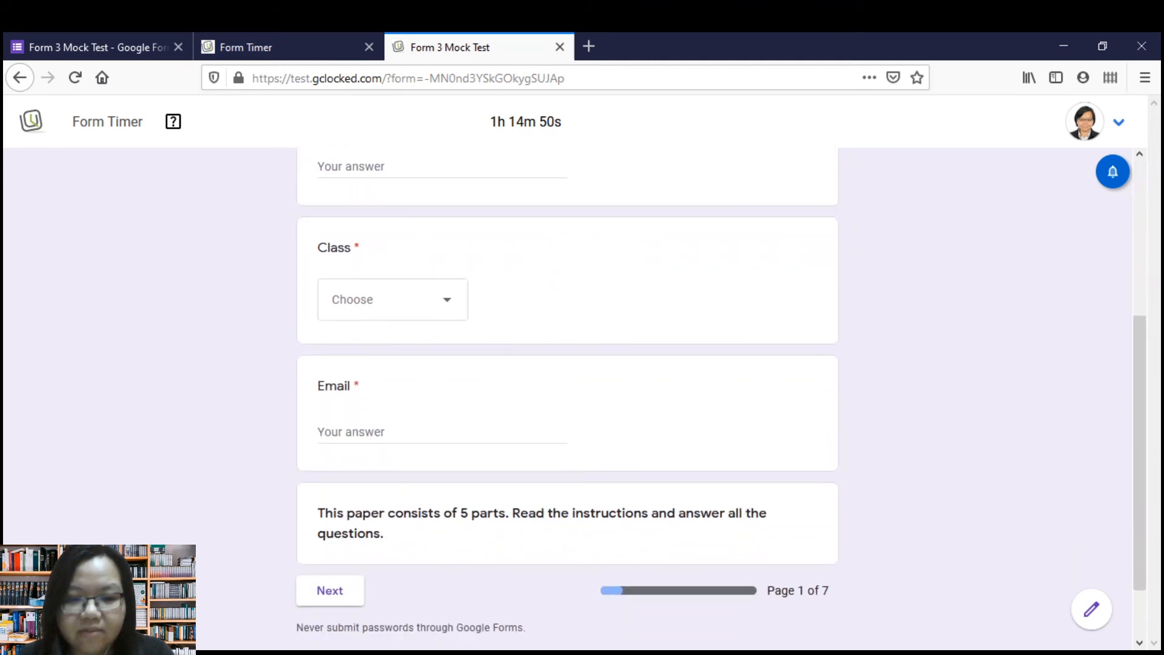
scroll(567, 388, up, 2)
scroll(568, 388, down, 3)
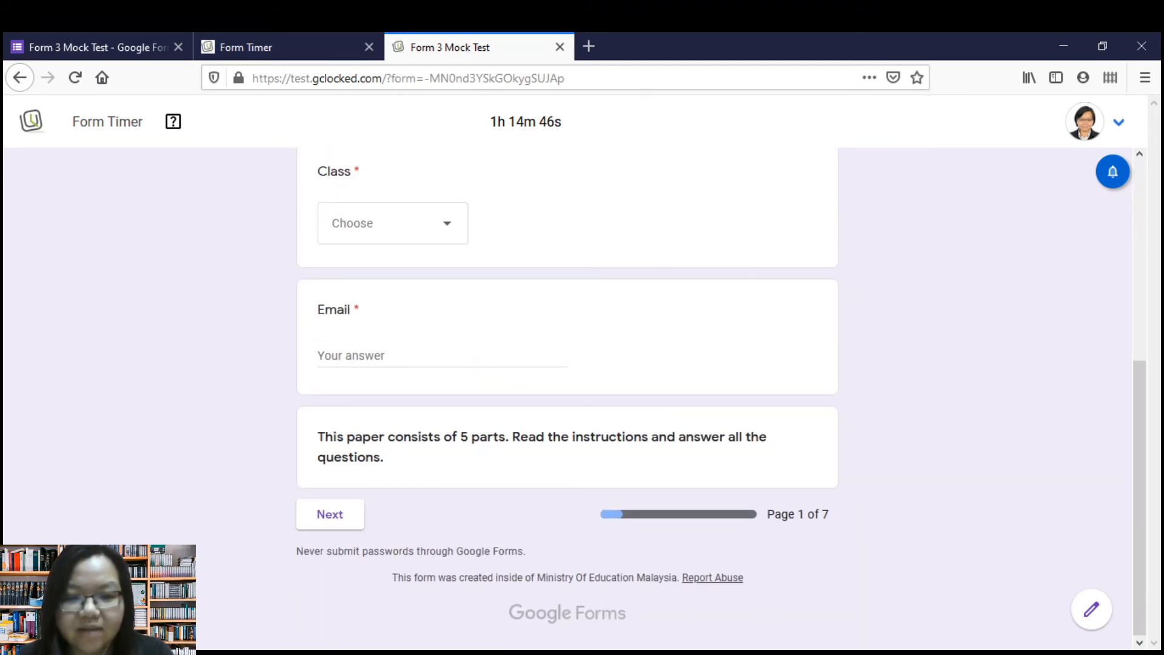
scroll(568, 388, up, 3)
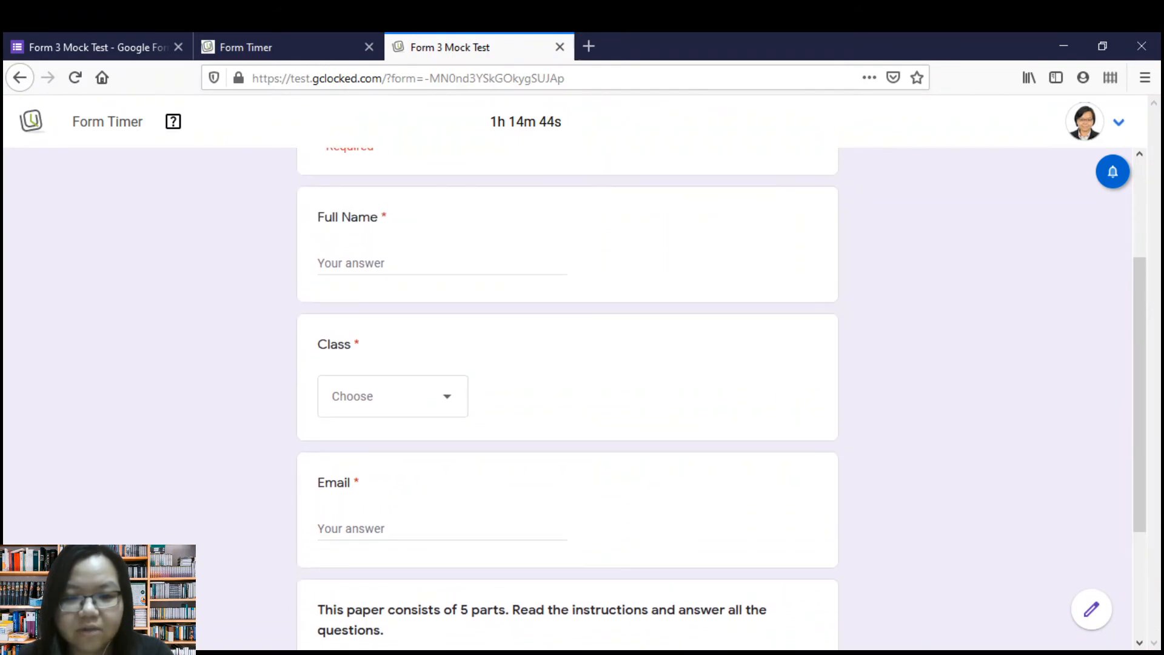
scroll(568, 388, up, 2)
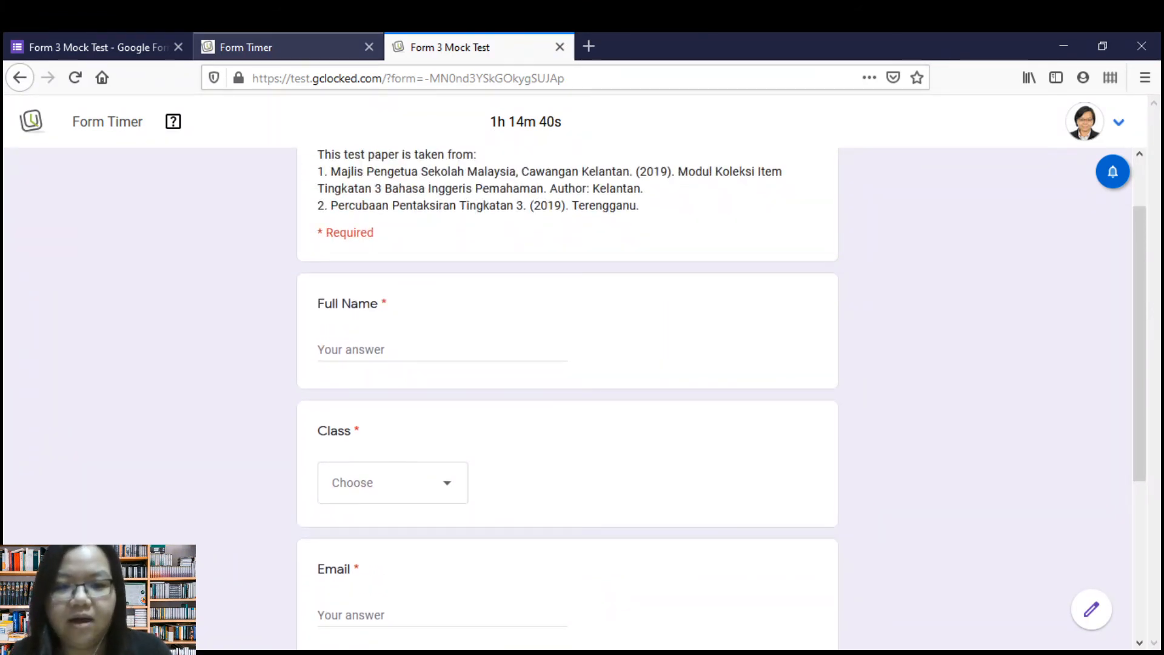
Open Form 3 Mock Test from the Form Timer forms list and examine the respondent's name, email and start time.
click(288, 48)
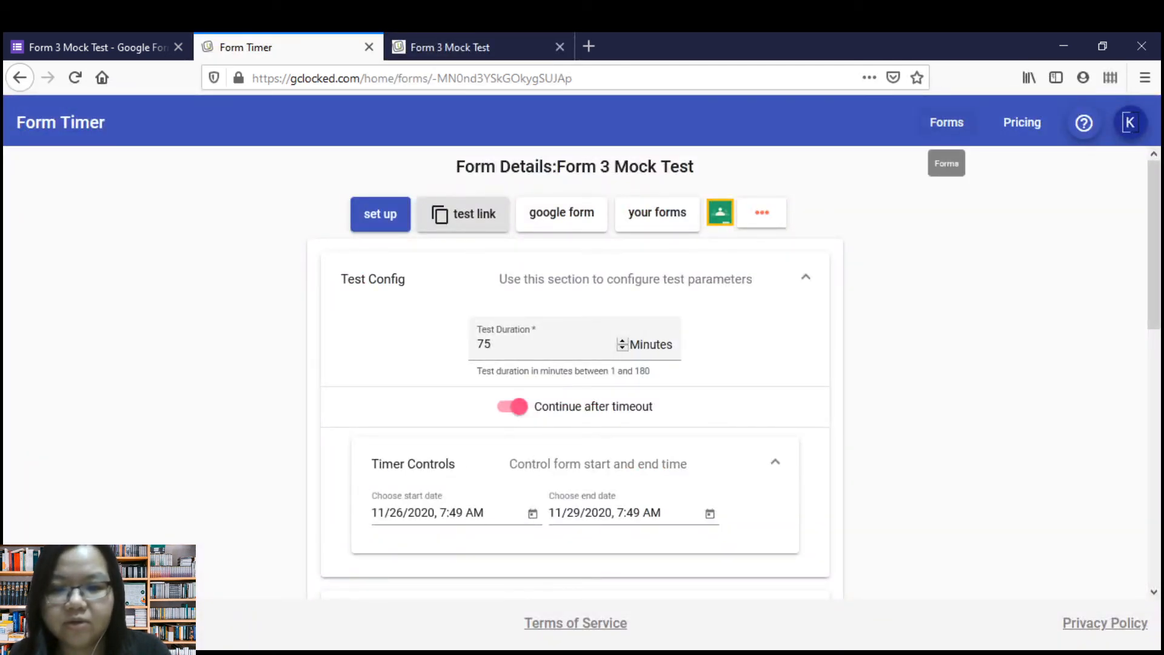
click(947, 122)
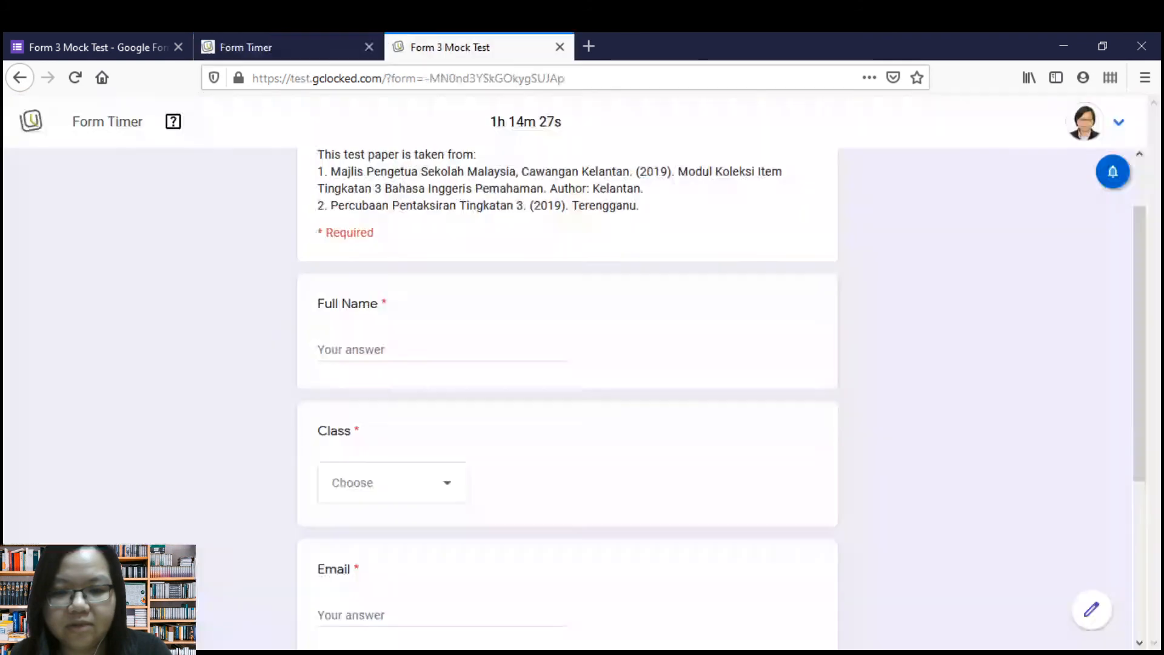
click(1097, 122)
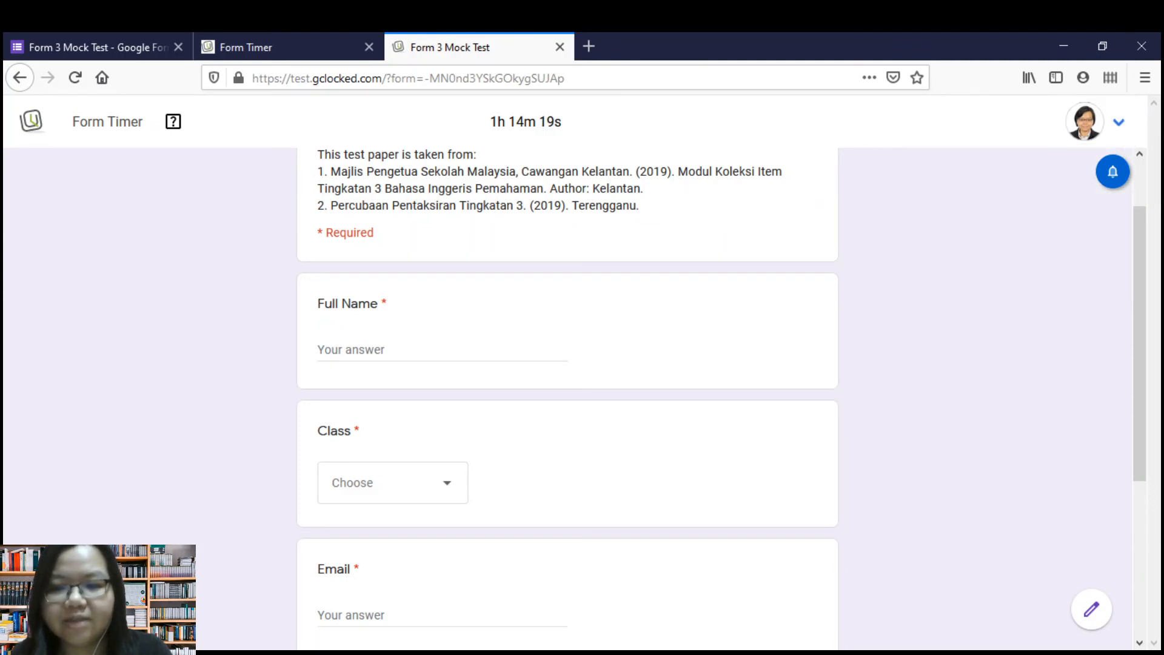
click(287, 47)
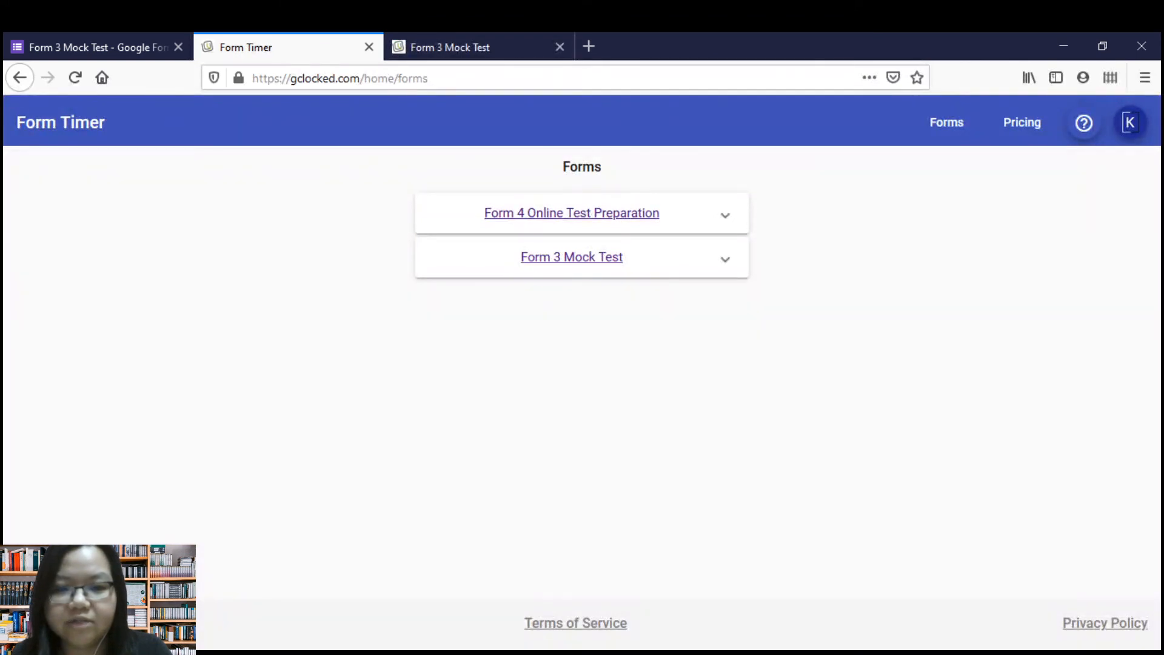
click(534, 258)
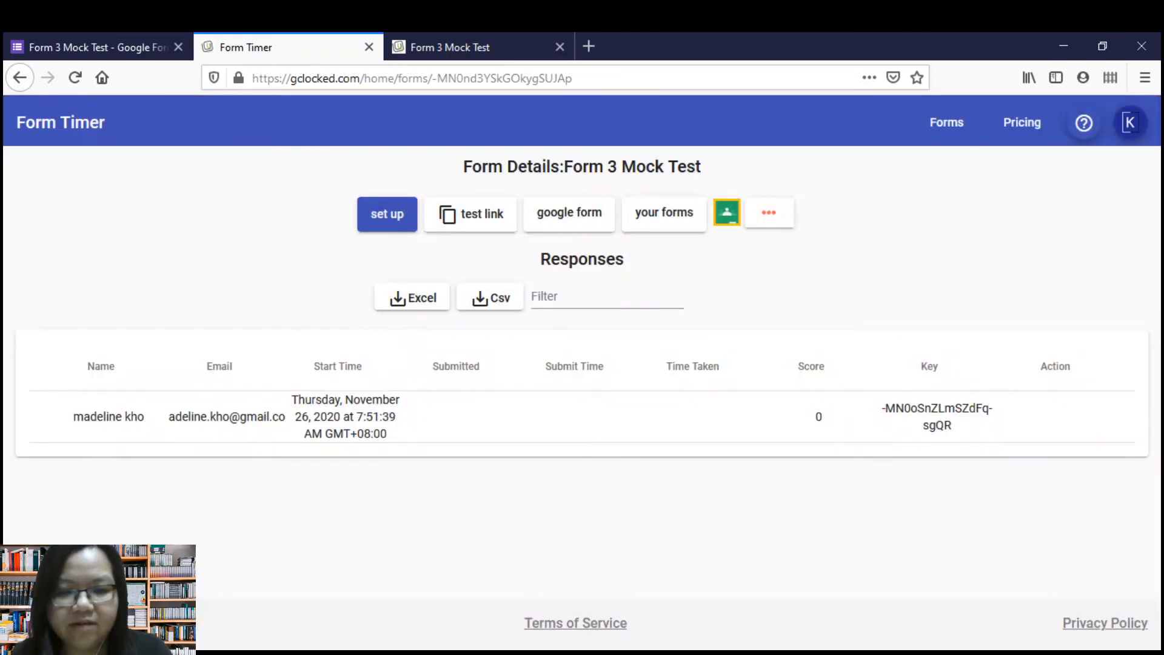
drag(73, 417, 328, 417)
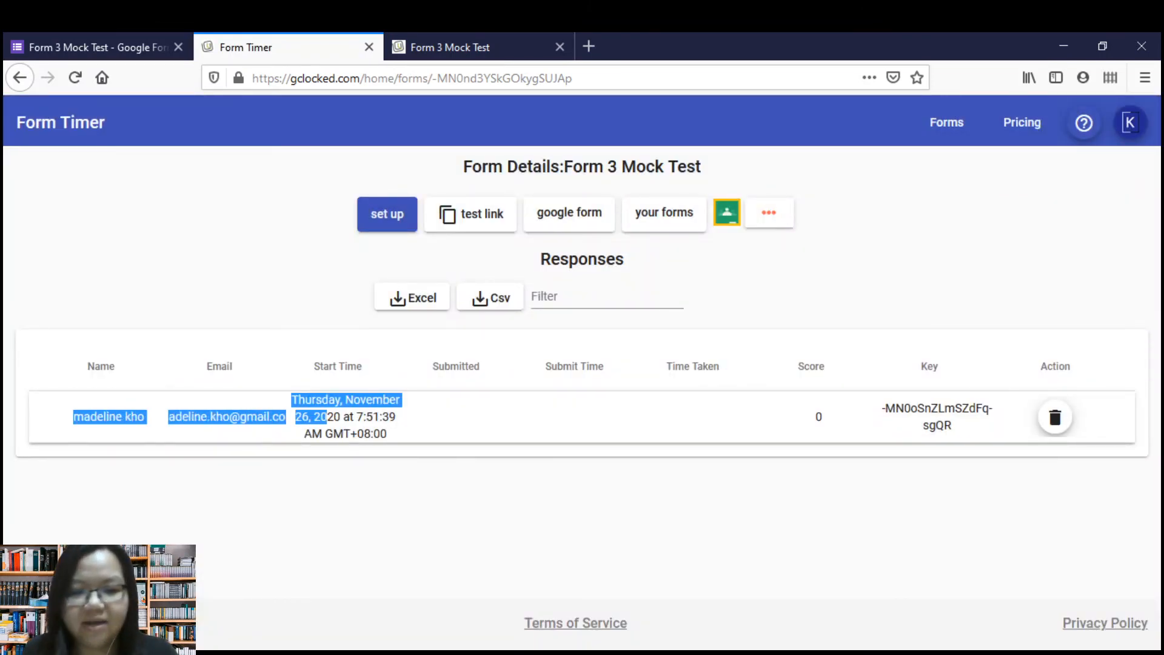
click(327, 419)
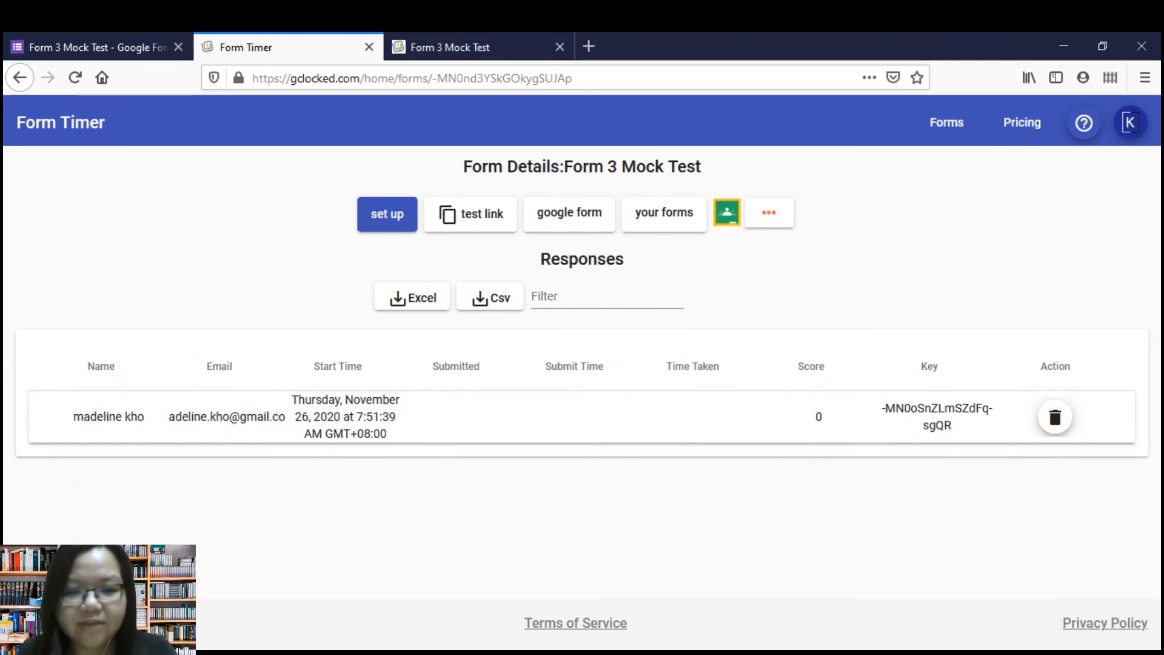
drag(284, 417, 393, 434)
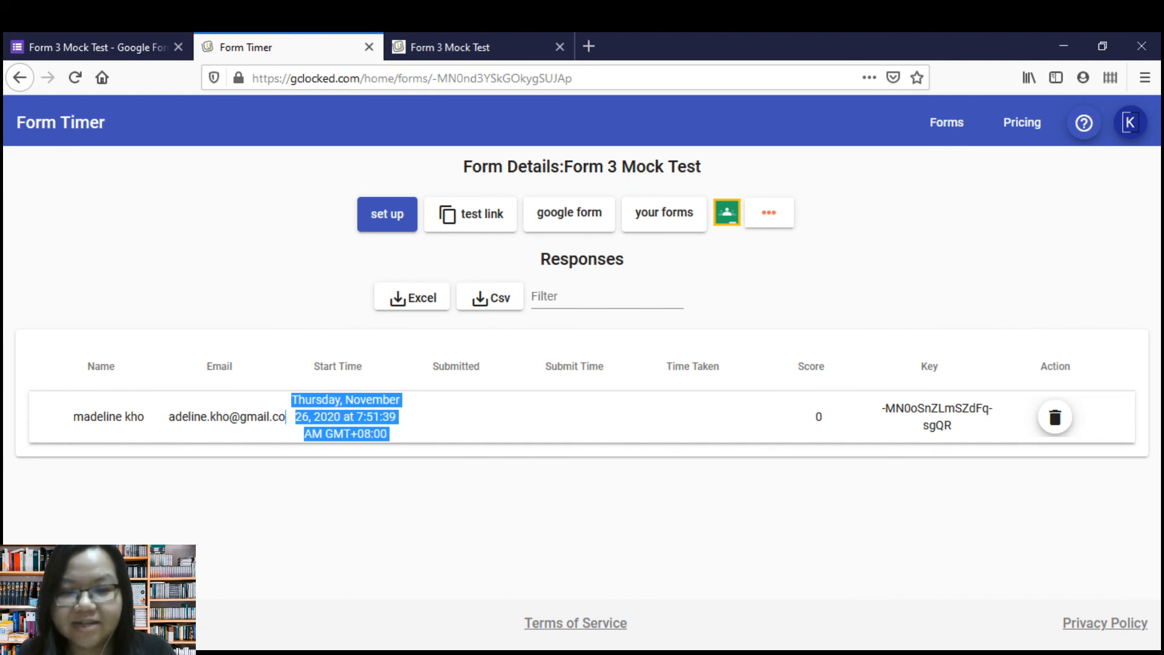
click(286, 418)
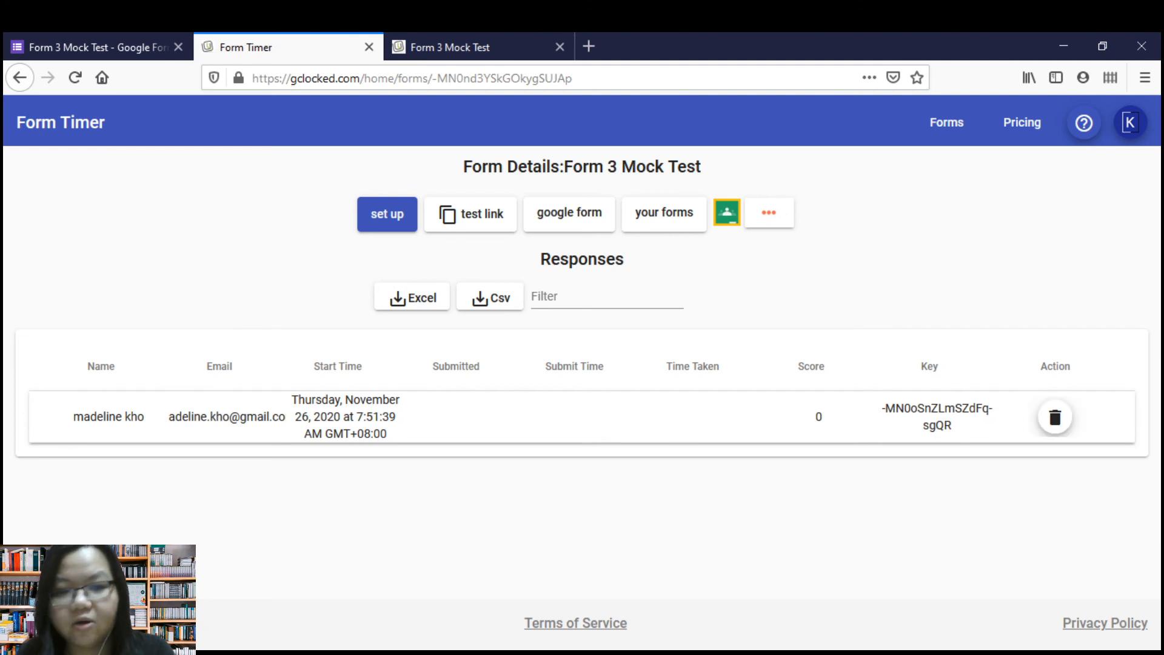
Minimise the Form Timer add-on in the Google Forms editor and examine the unique identifier question at the end of the form.
click(97, 47)
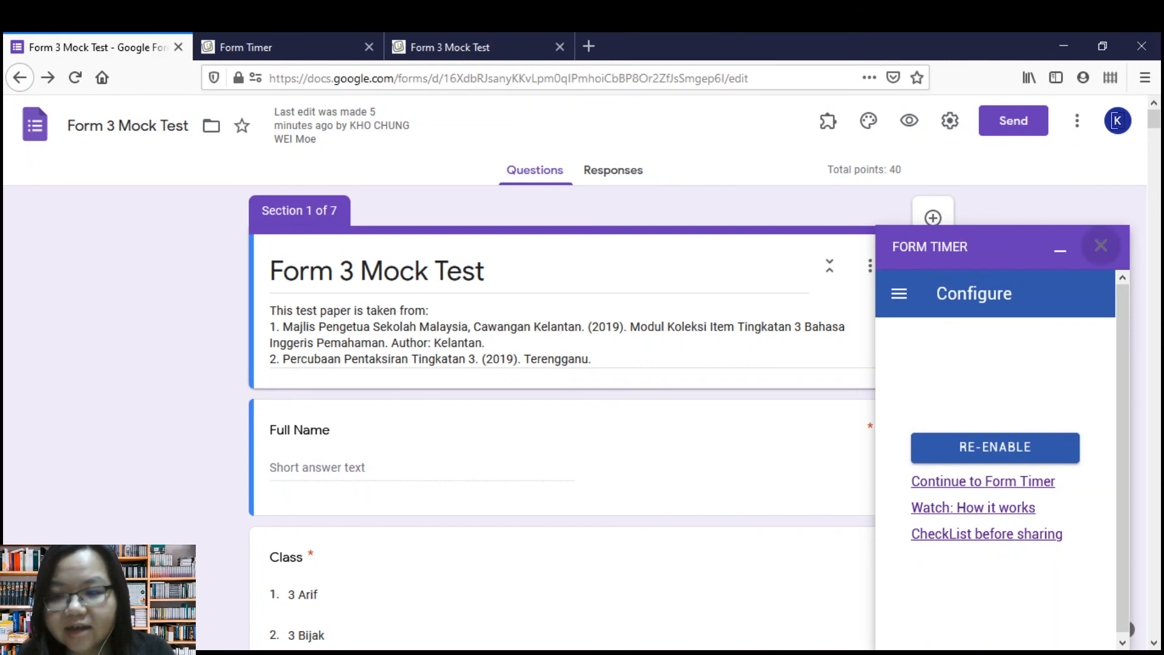
click(1060, 249)
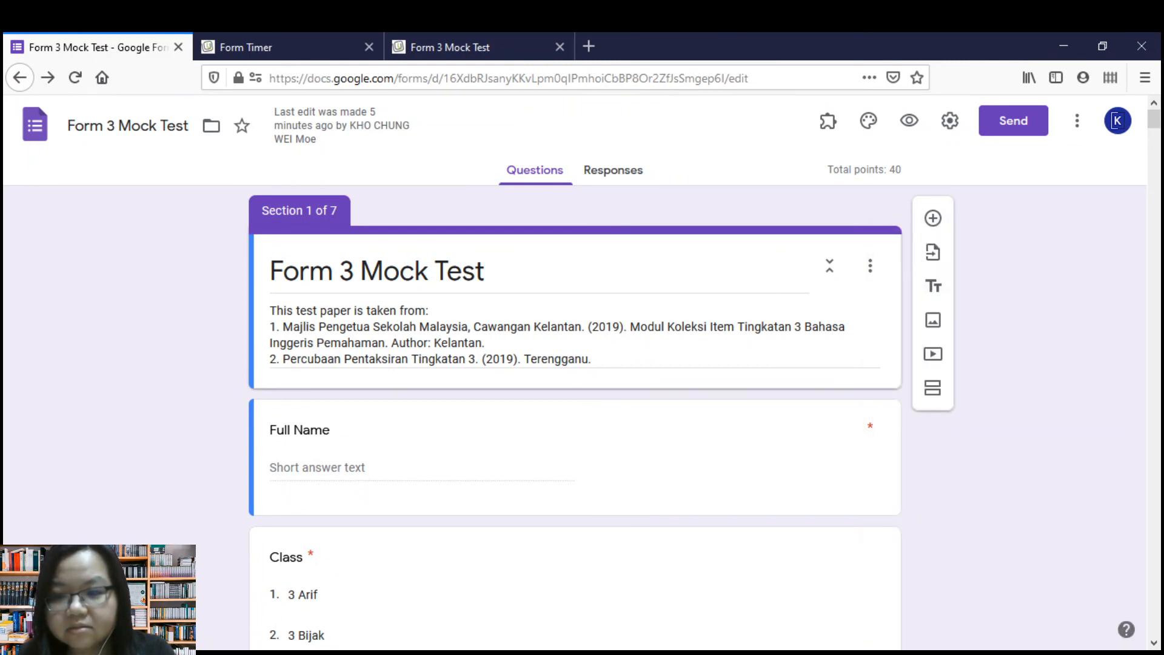
drag(1154, 119, 1153, 626)
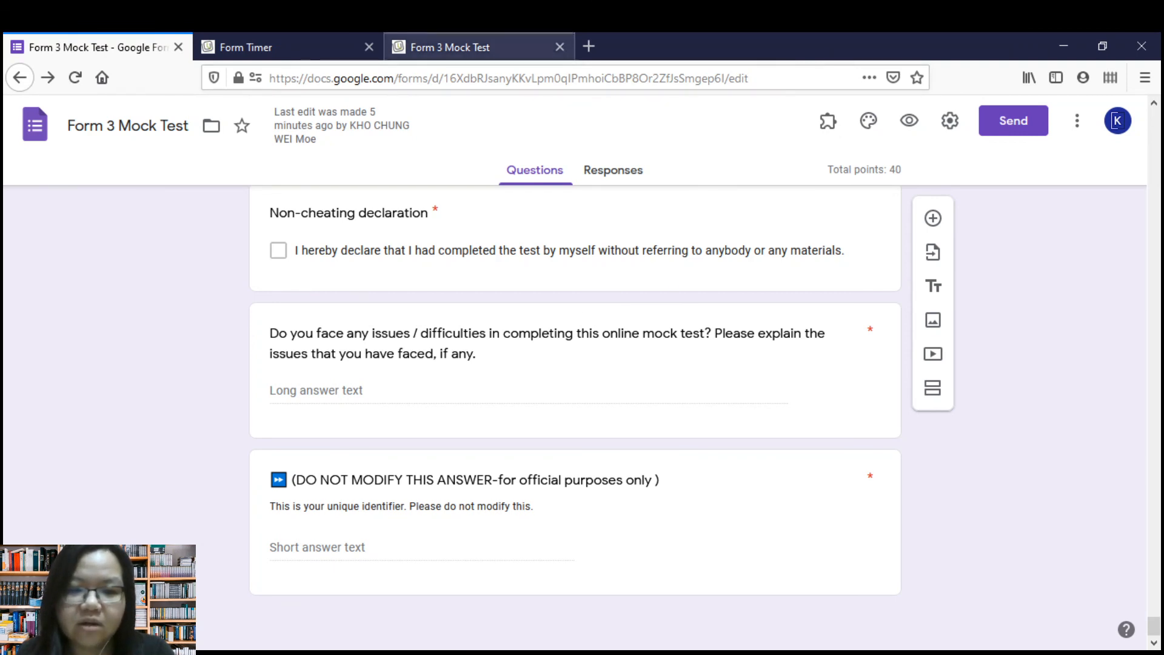
click(450, 47)
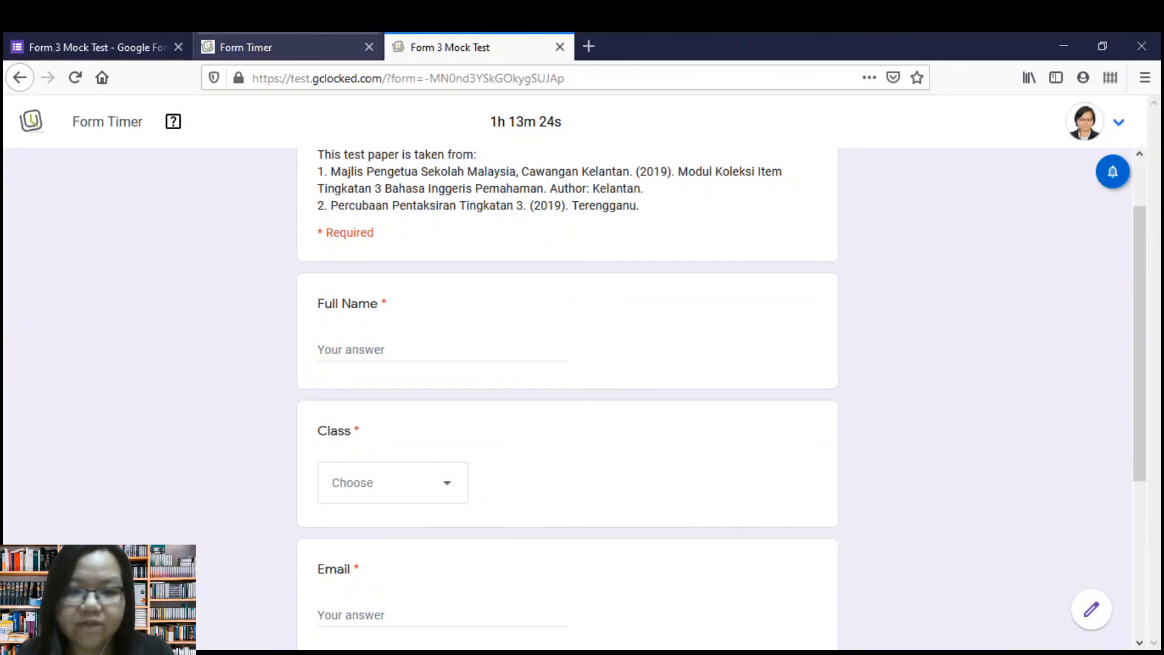
click(246, 46)
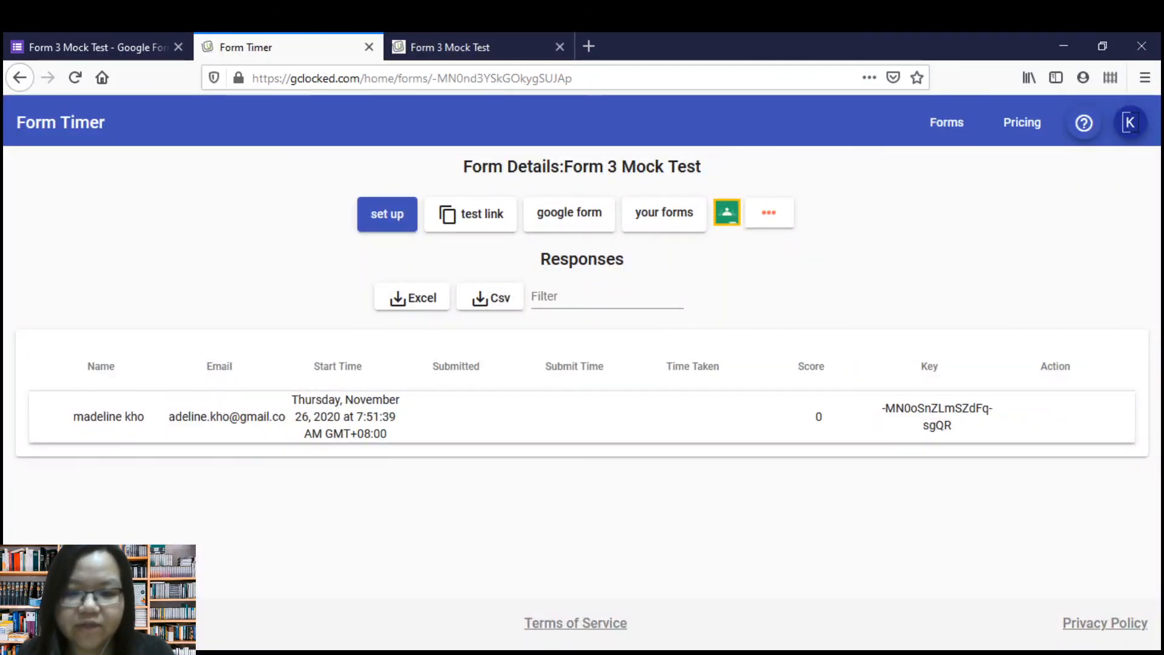
click(91, 46)
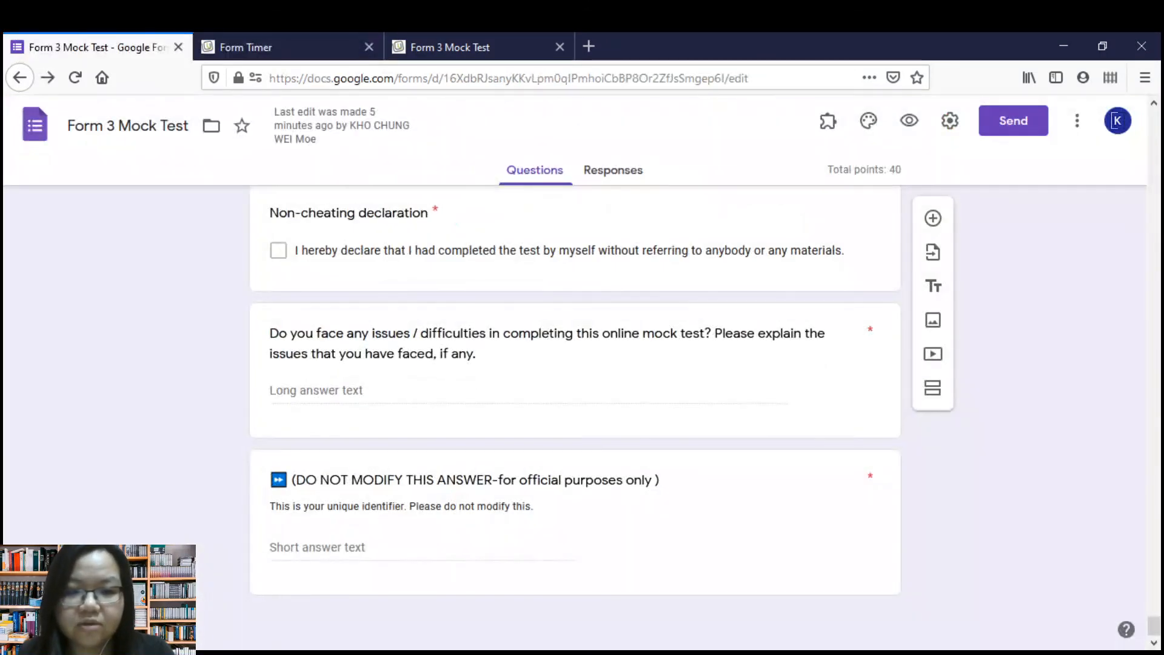
Check the form's responses in Google Forms, and review the Form Timer response table with its Excel export option.
click(613, 170)
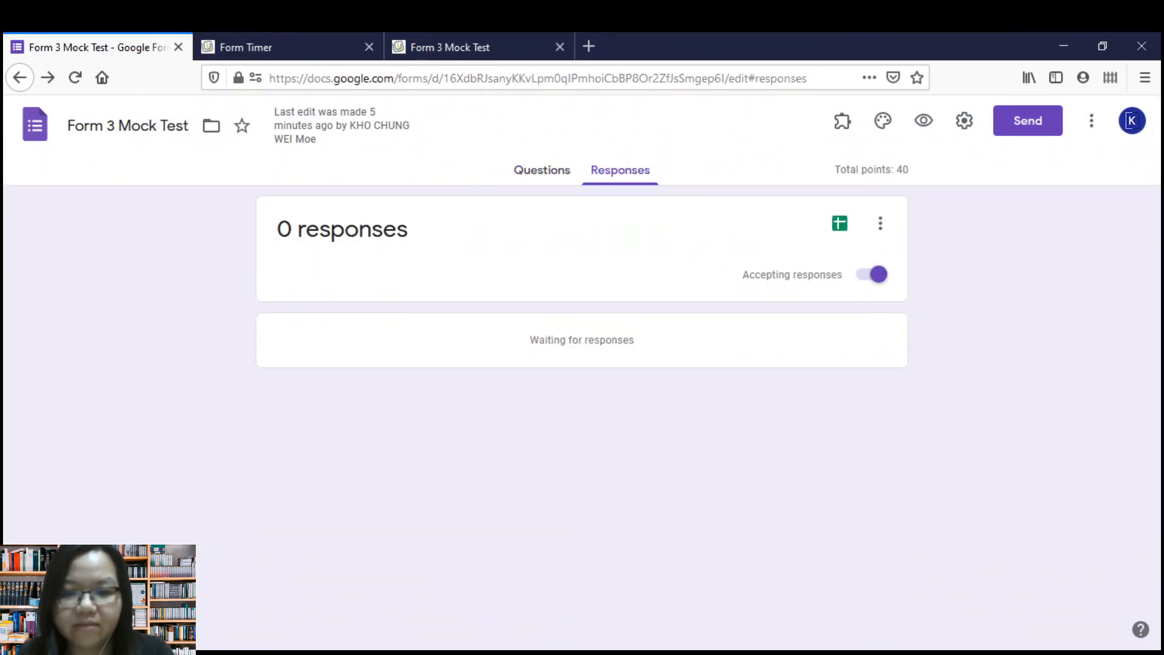
click(285, 46)
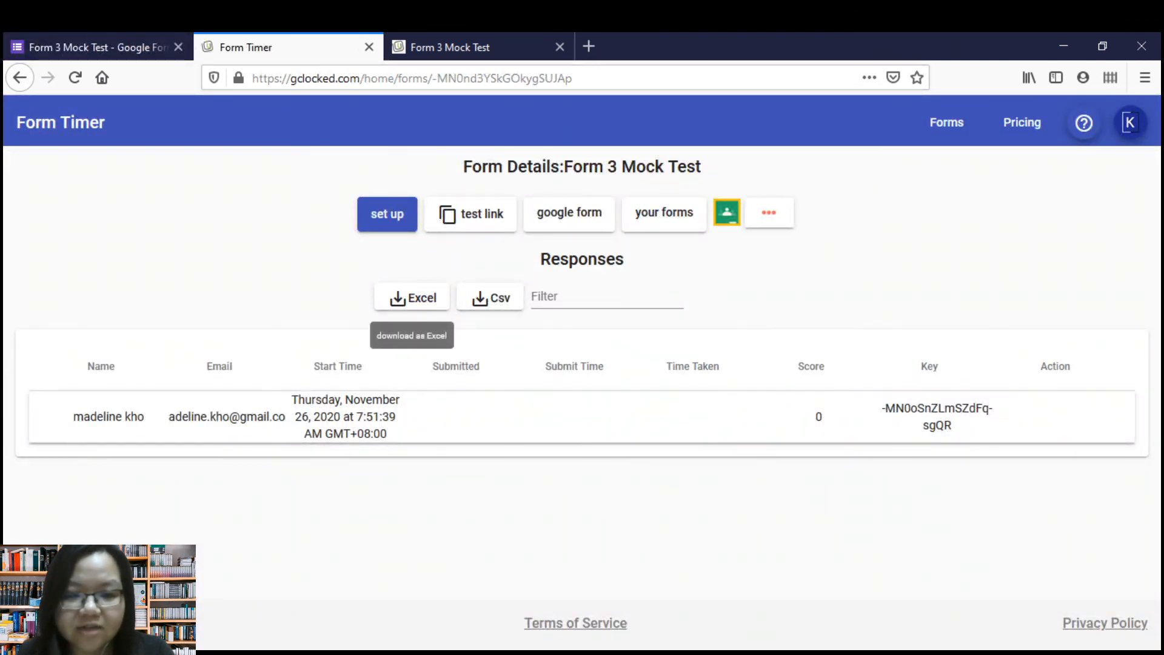
click(413, 297)
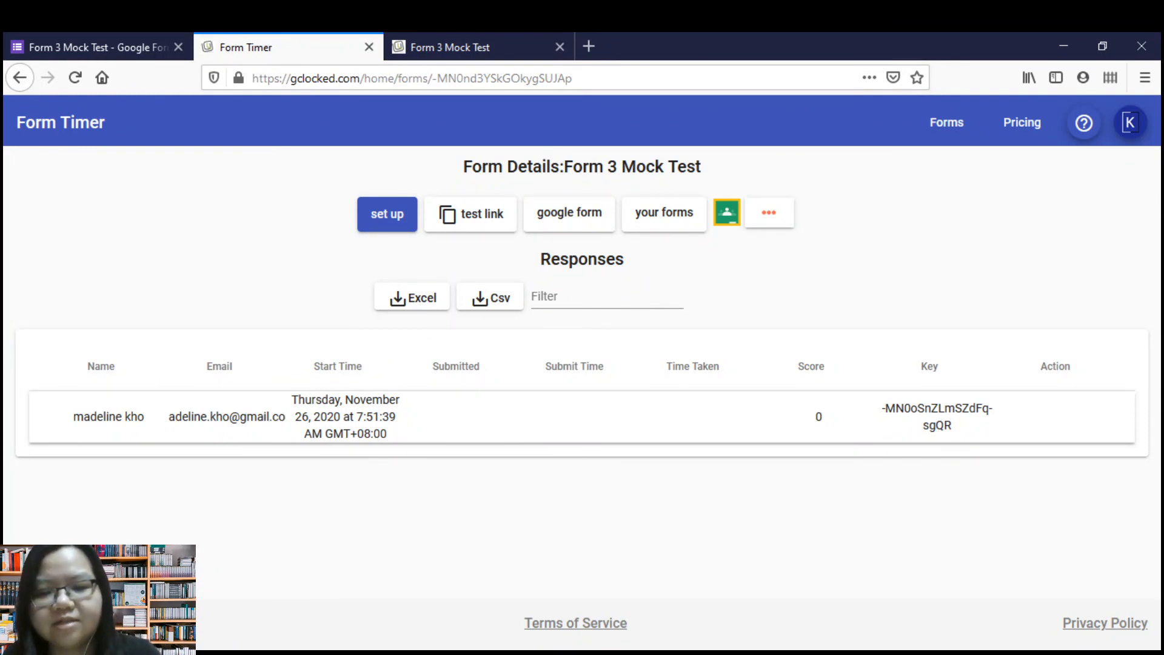
key(alt+Tab)
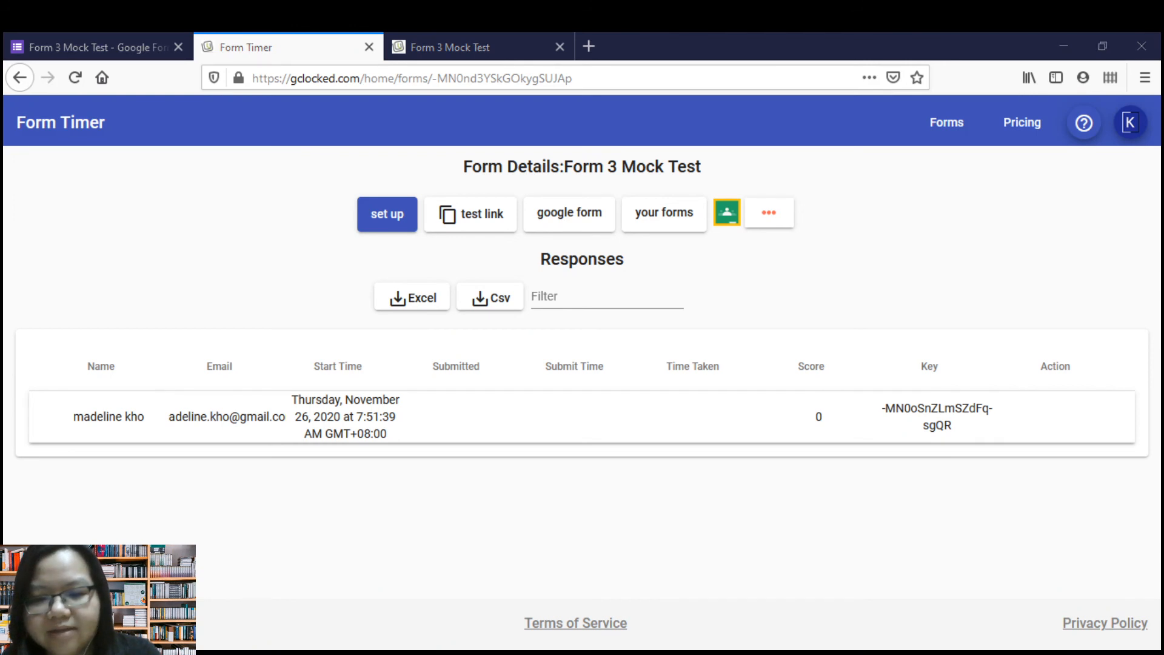